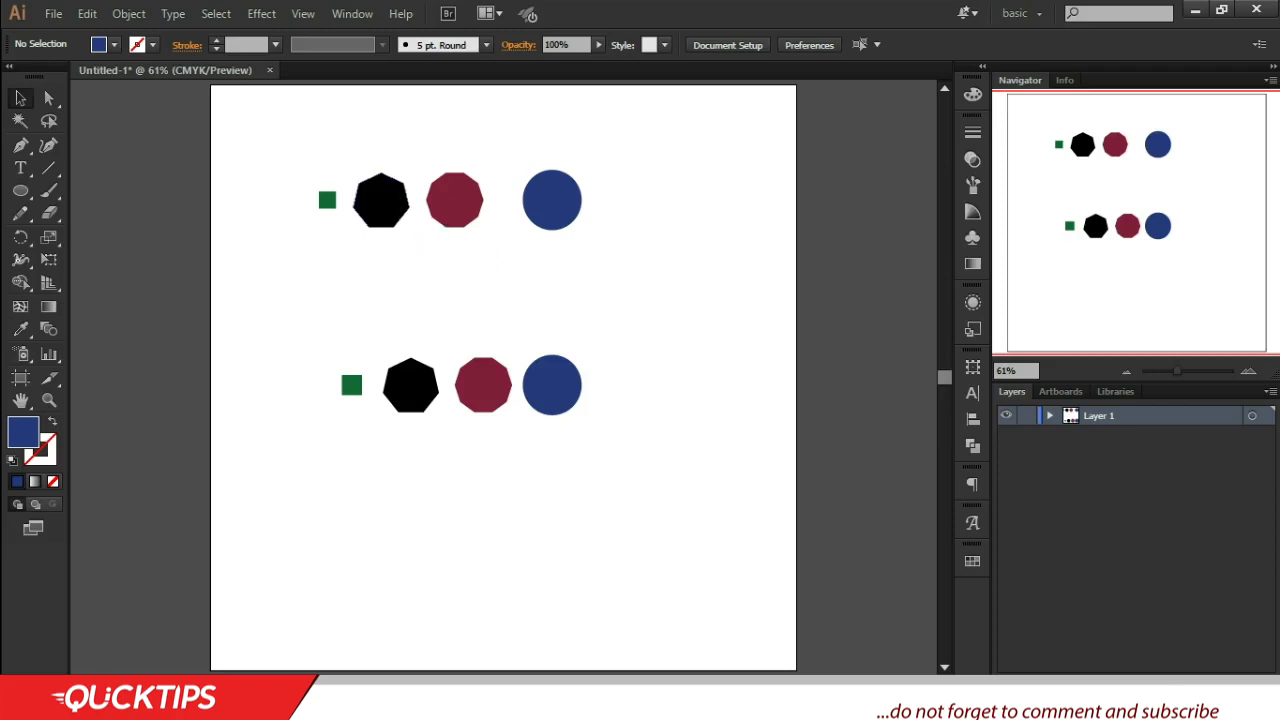
# - Move the top row's green square so it overlaps the black heptagon's left edge
pyautogui.click(375, 198)
pyautogui.moveTo(327, 201); pyautogui.dragTo(350, 200)
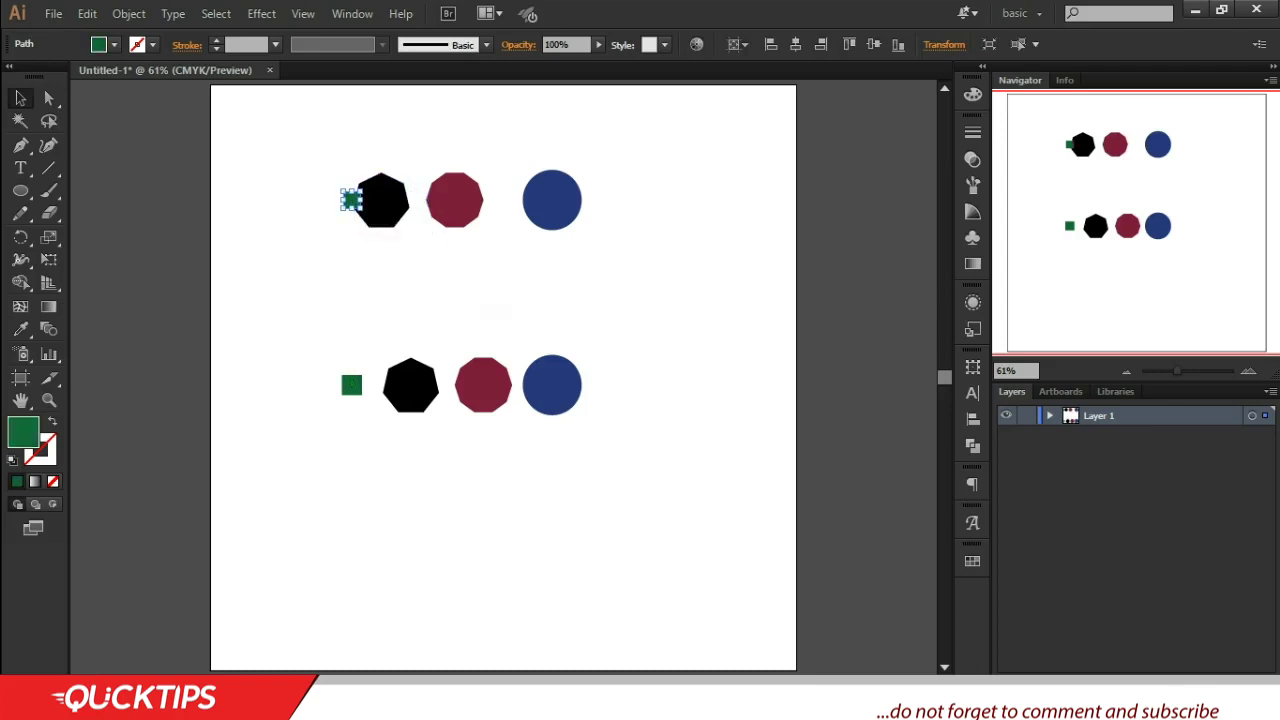
pyautogui.moveTo(323, 180); pyautogui.dragTo(406, 234)
pyautogui.click(421, 284)
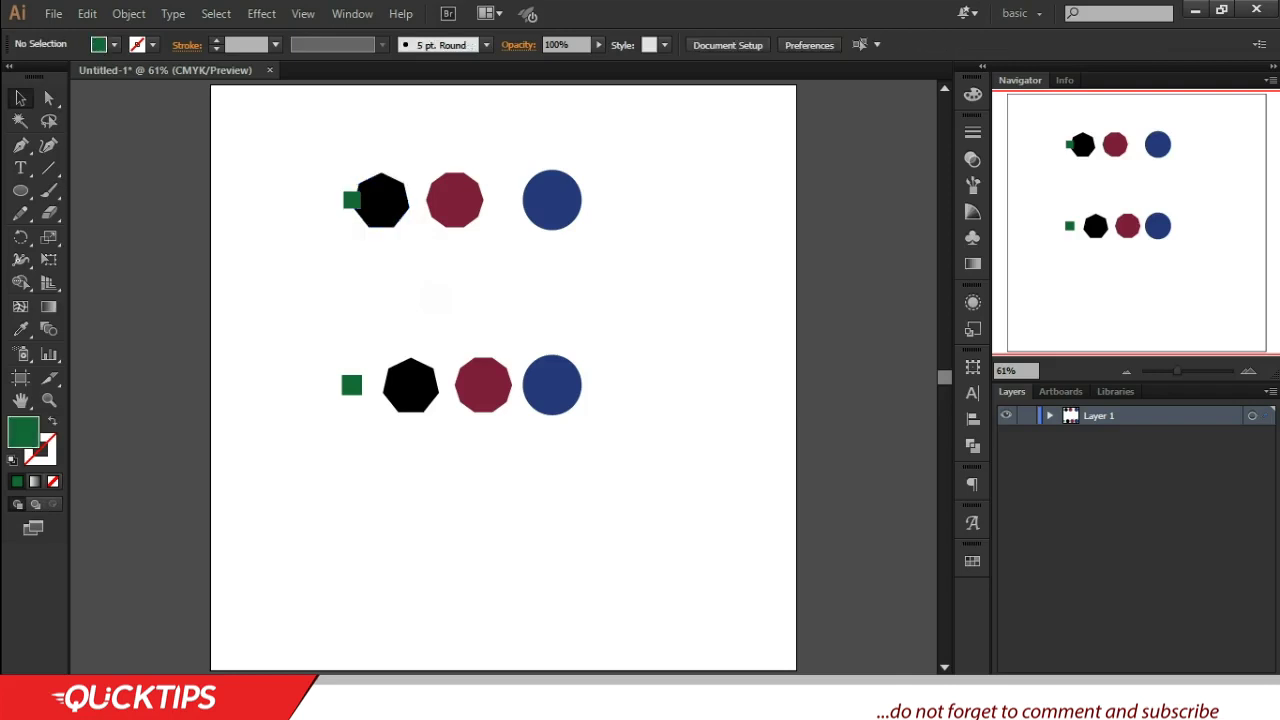
# - Zoom in on the top row of shapes with the Zoom tool
pyautogui.press('z')
pyautogui.moveTo(289, 123); pyautogui.dragTo(594, 266)
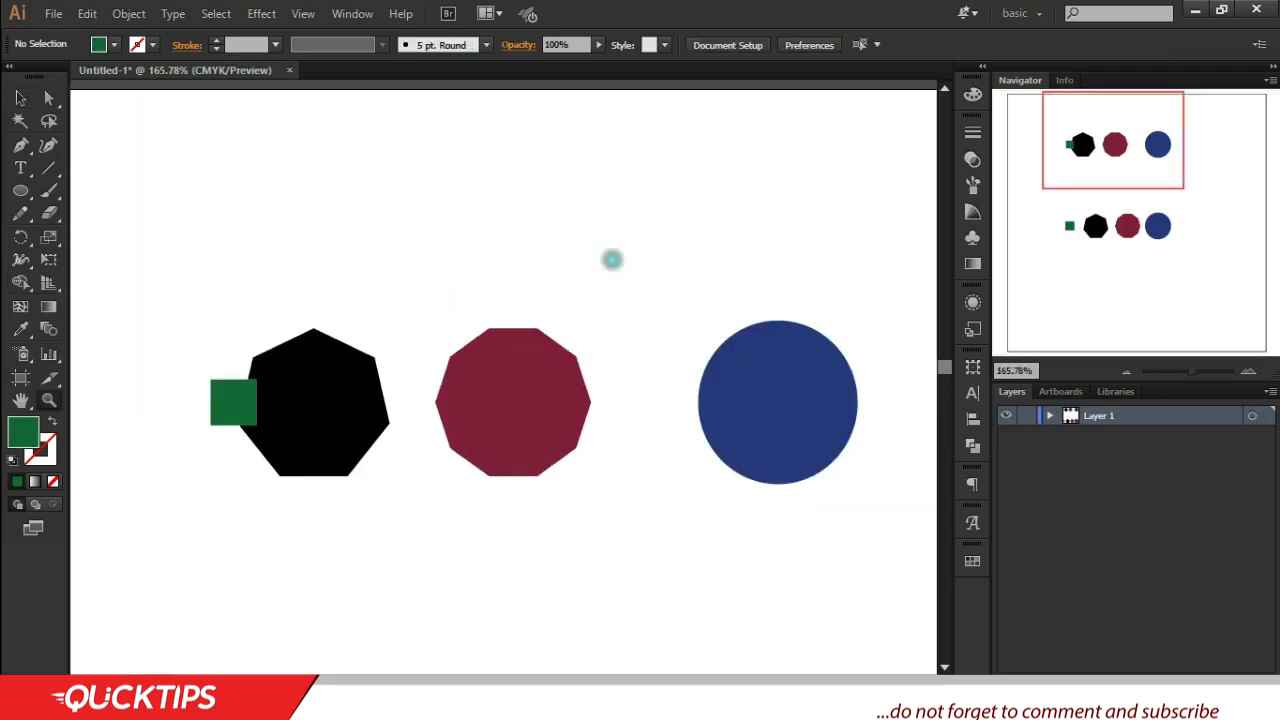
pyautogui.click(21, 281)
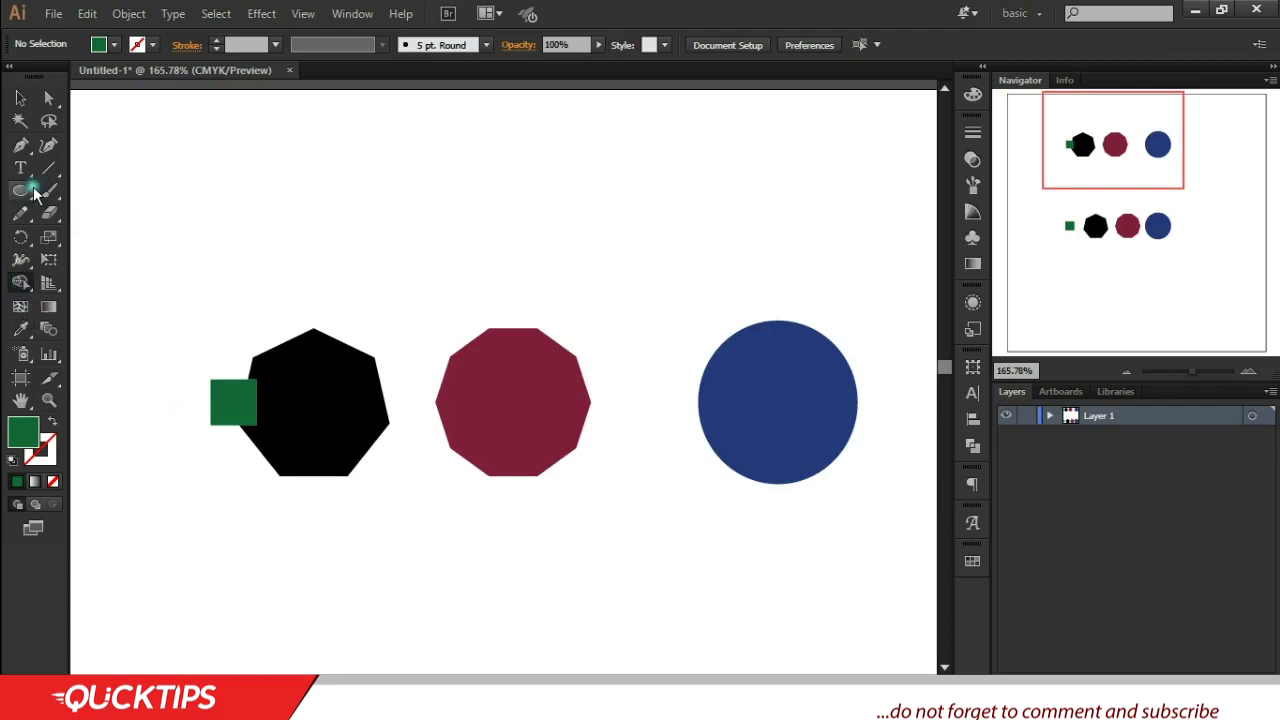
pyautogui.click(20, 98)
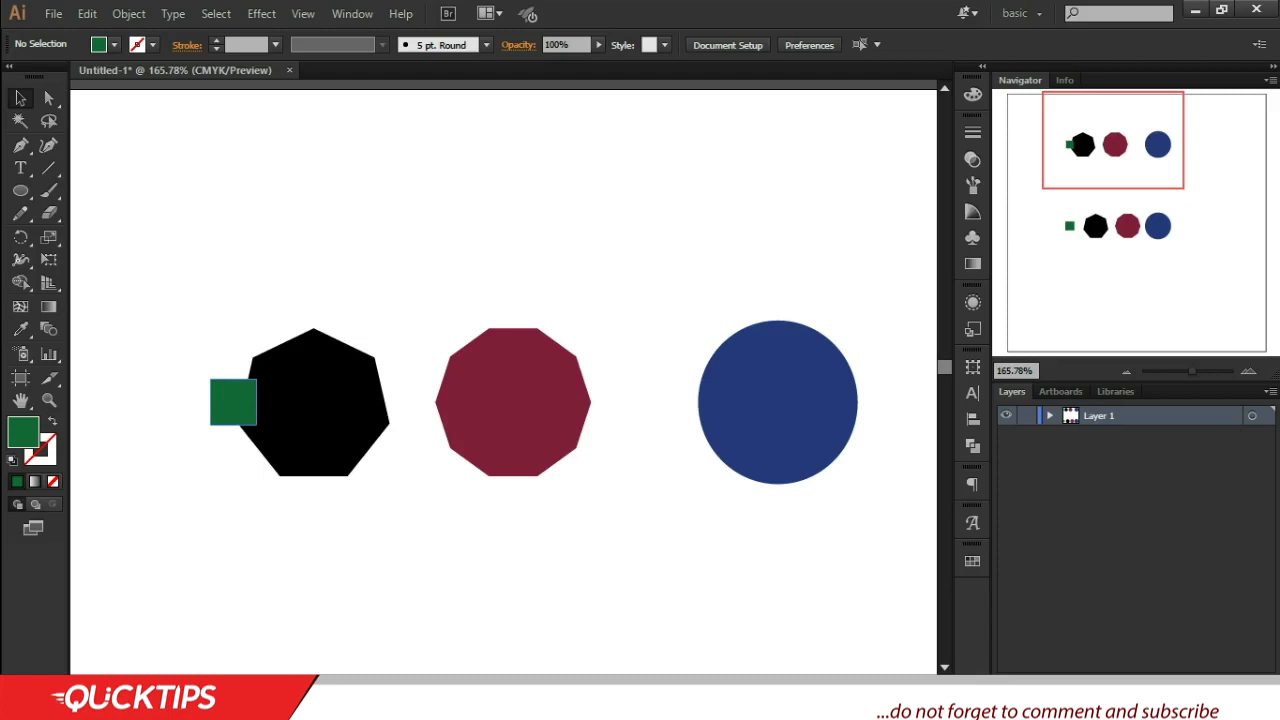
pyautogui.click(249, 404)
pyautogui.keyDown('shift'); pyautogui.click(292, 404); pyautogui.keyUp('shift')
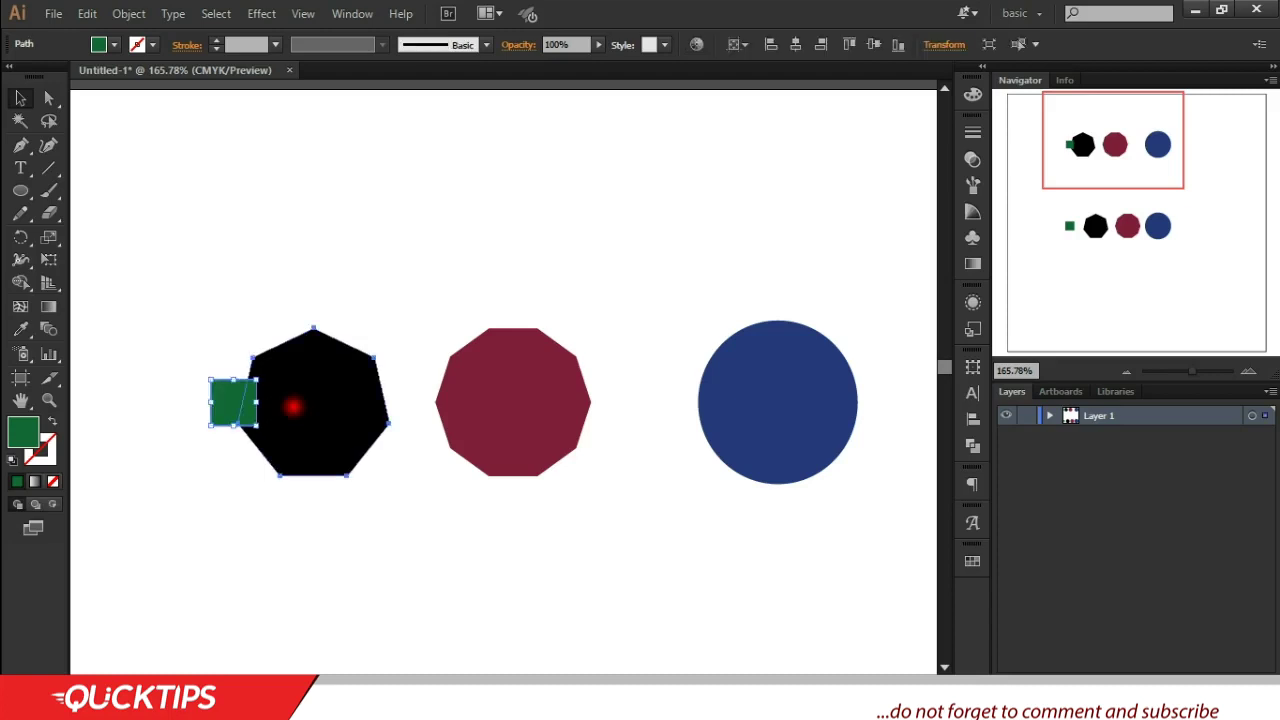
pyautogui.click(21, 259)
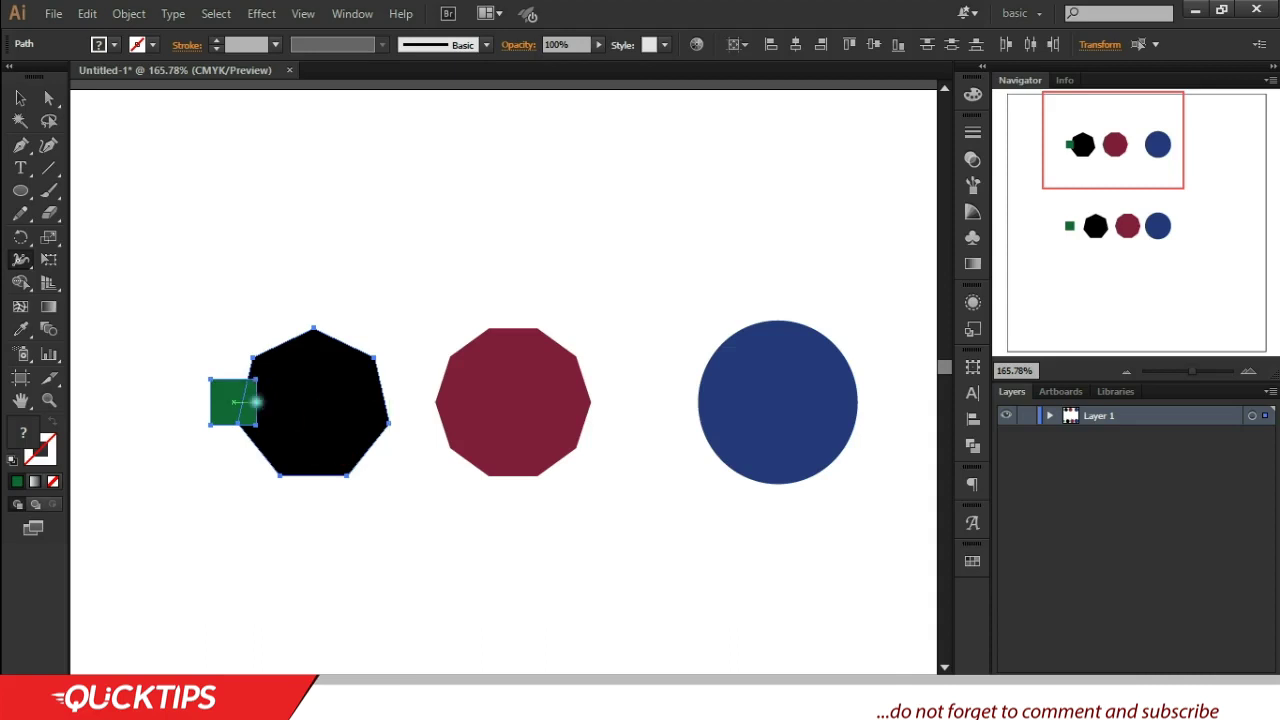
pyautogui.click(33, 283)
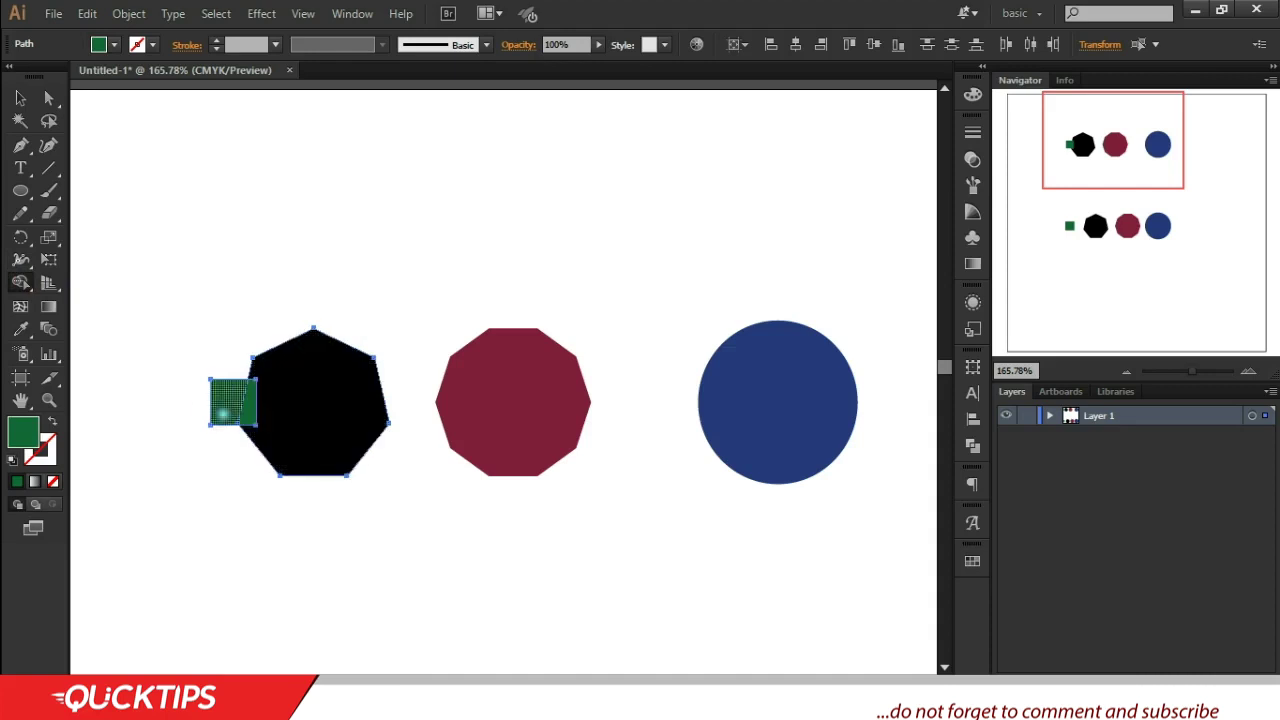
pyautogui.moveTo(181, 405)
pyautogui.mouseDown()
pyautogui.moveTo(351, 404)
pyautogui.moveTo(291, 416)
pyautogui.moveTo(216, 384)
pyautogui.moveTo(255, 370)
pyautogui.moveTo(263, 349)
pyautogui.moveTo(316, 341)
pyautogui.moveTo(371, 367)
pyautogui.moveTo(389, 423)
pyautogui.moveTo(337, 498)
pyautogui.moveTo(292, 494)
pyautogui.moveTo(255, 434)
pyautogui.moveTo(200, 410)
pyautogui.moveTo(220, 377)
pyautogui.moveTo(368, 347)
pyautogui.moveTo(375, 427)
pyautogui.moveTo(327, 466)
pyautogui.moveTo(230, 438)
pyautogui.moveTo(208, 376)
pyautogui.moveTo(310, 323)
pyautogui.moveTo(348, 329)
pyautogui.moveTo(381, 392)
pyautogui.moveTo(348, 453)
pyautogui.moveTo(321, 457)
pyautogui.moveTo(238, 424)
pyautogui.moveTo(264, 448)
pyautogui.moveTo(294, 449)
pyautogui.moveTo(317, 404)
pyautogui.moveTo(243, 407)
pyautogui.moveTo(287, 457)
pyautogui.mouseUp()
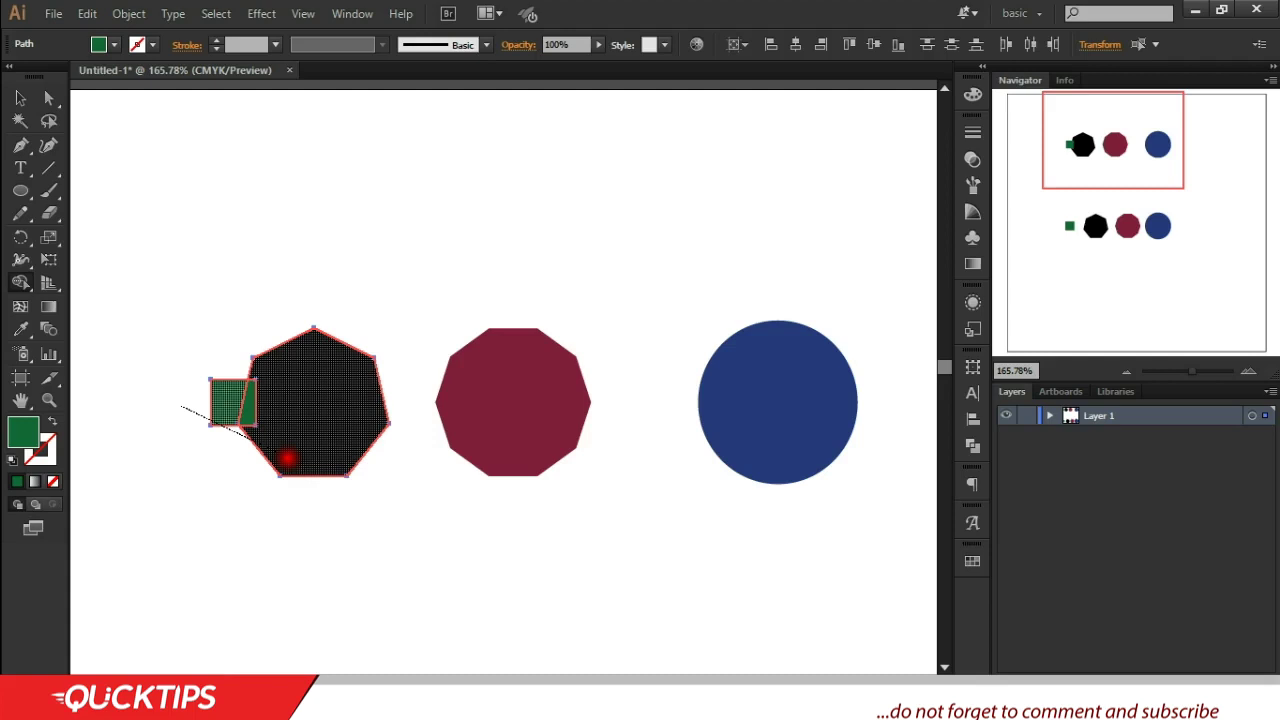
pyautogui.moveTo(287, 457)
pyautogui.mouseDown()
pyautogui.moveTo(245, 393)
pyautogui.moveTo(243, 410)
pyautogui.moveTo(253, 396)
pyautogui.moveTo(249, 410)
pyautogui.moveTo(226, 394)
pyautogui.moveTo(338, 490)
pyautogui.moveTo(390, 474)
pyautogui.moveTo(338, 394)
pyautogui.moveTo(313, 420)
pyautogui.mouseUp()
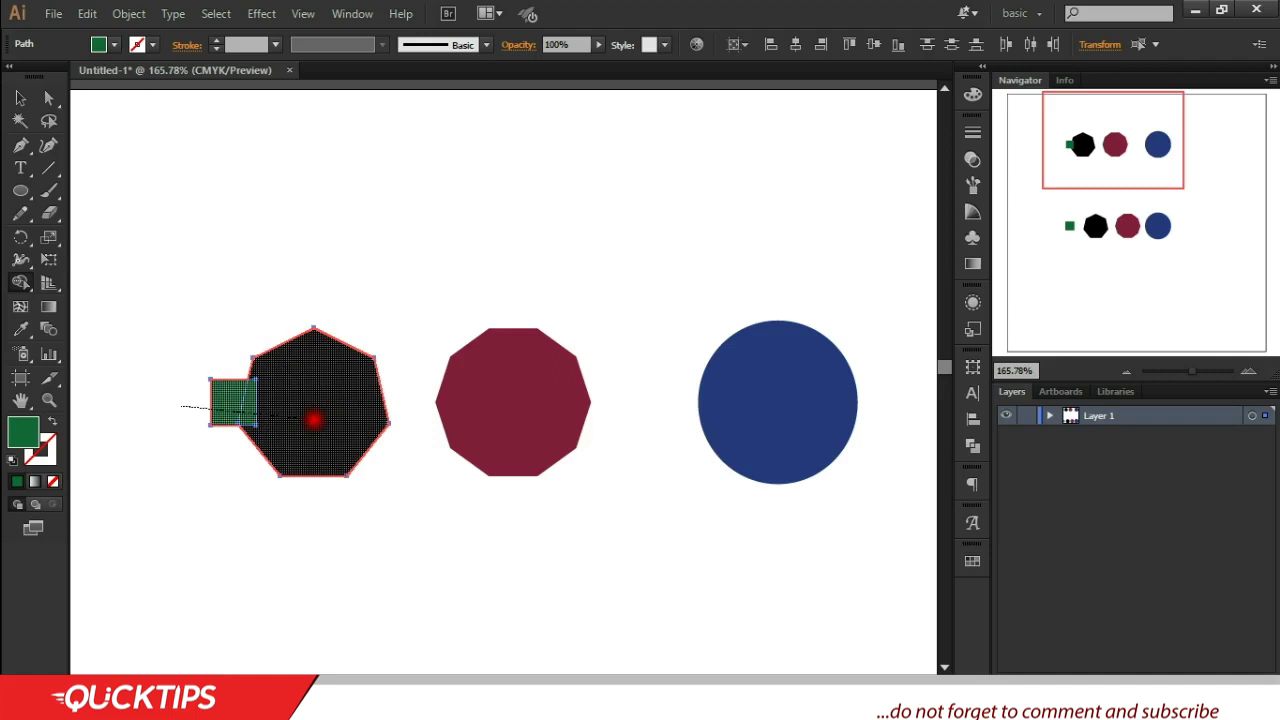
pyautogui.moveTo(313, 420); pyautogui.dragTo(313, 420)
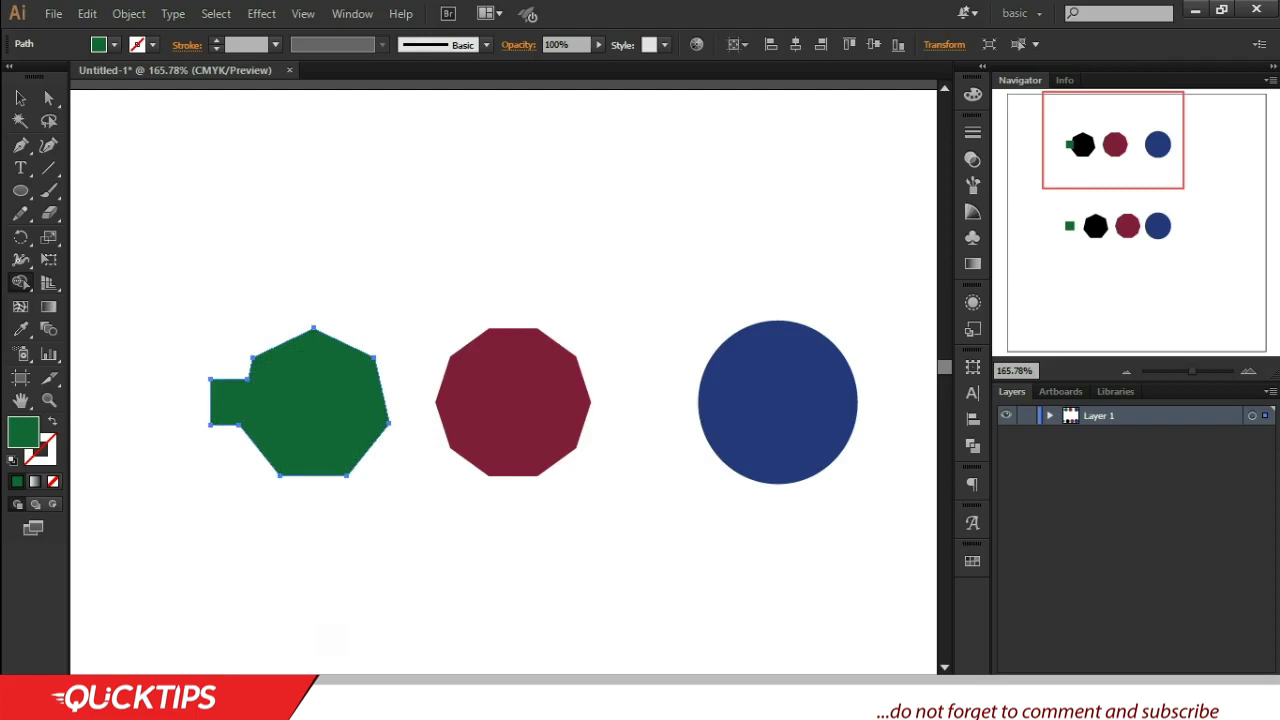
pyautogui.press('v')
pyautogui.hotkey('ctrl', 'z')
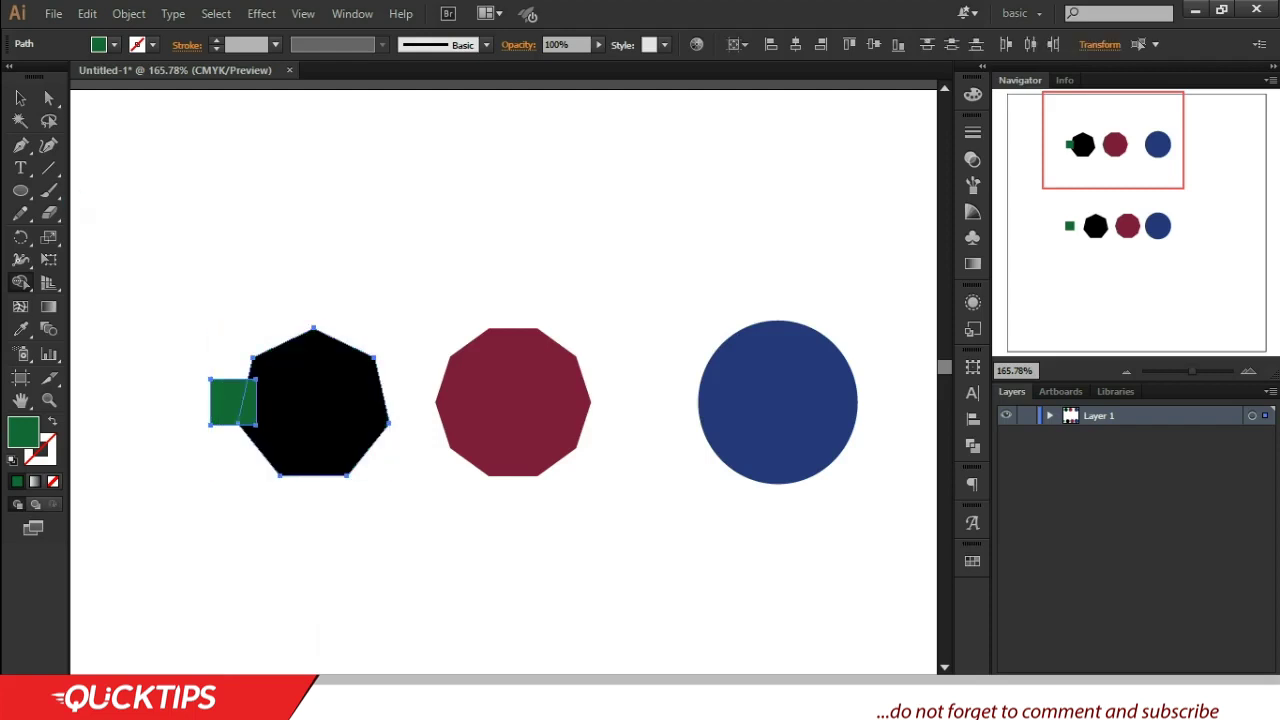
pyautogui.press('v')
# - Put the green square on the heptagon's lower edge, then shrink the blue circle and move it there
pyautogui.click(294, 517)
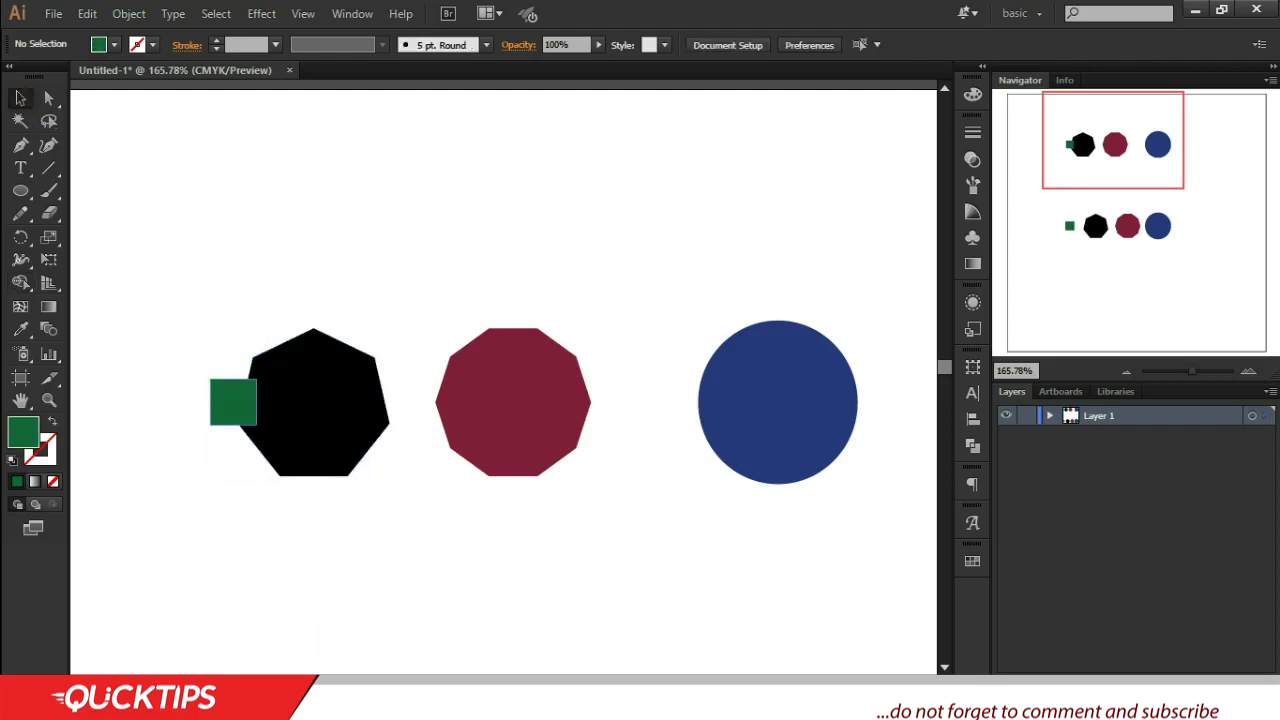
pyautogui.moveTo(240, 409); pyautogui.dragTo(303, 453)
pyautogui.click(526, 403)
pyautogui.click(784, 431)
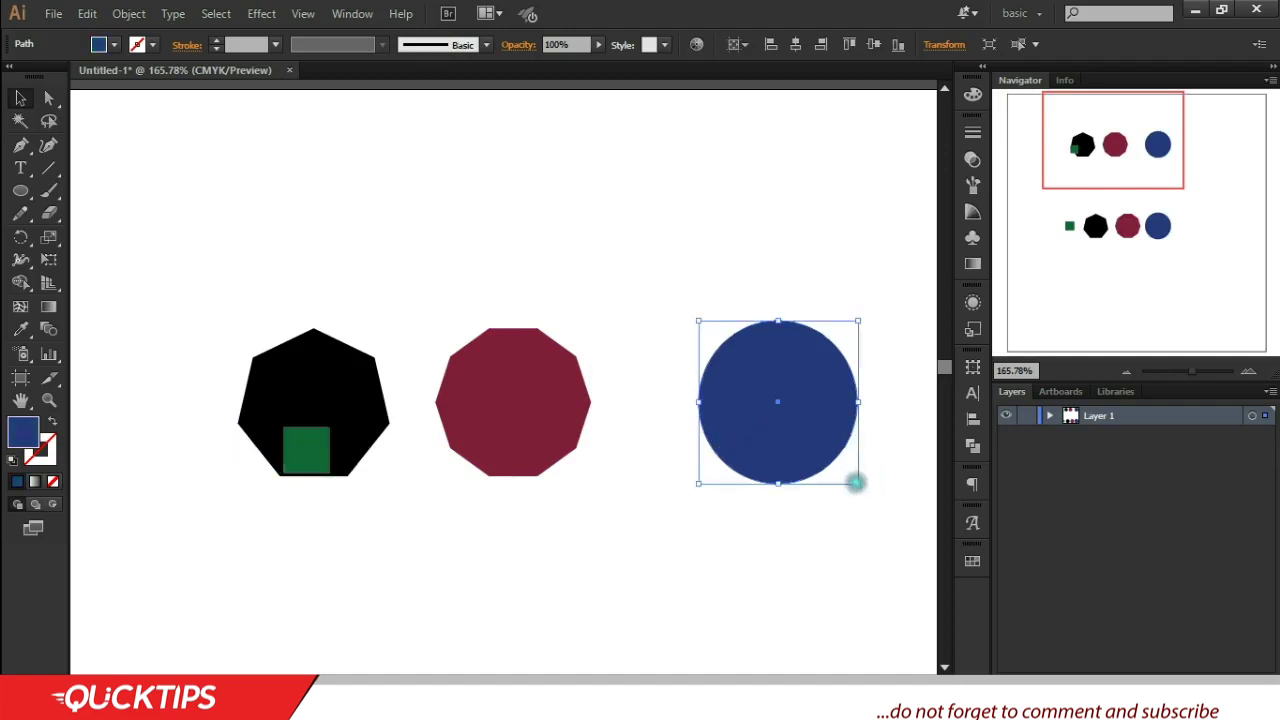
pyautogui.moveTo(856, 483); pyautogui.dragTo(822, 446)
pyautogui.moveTo(743, 396); pyautogui.dragTo(318, 440)
# - Adjust the blue circle and green square over the heptagon's bottom
pyautogui.click(457, 569)
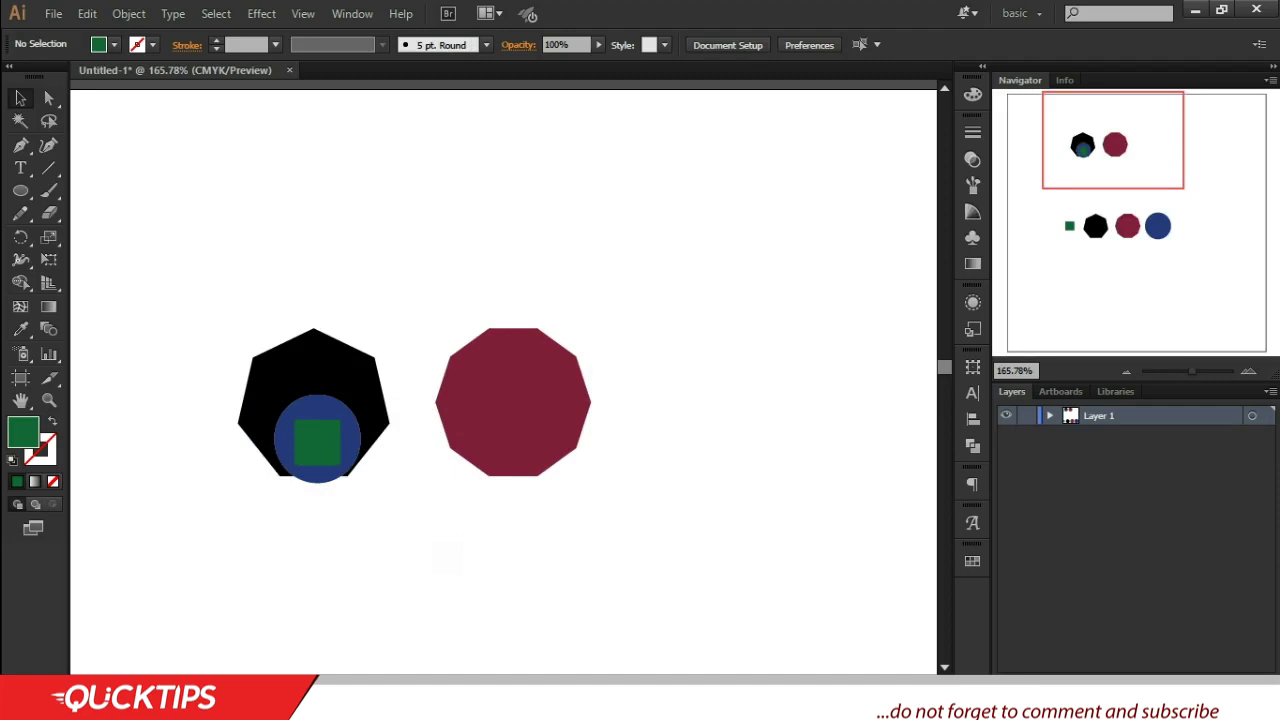
pyautogui.click(263, 391)
pyautogui.click(279, 417)
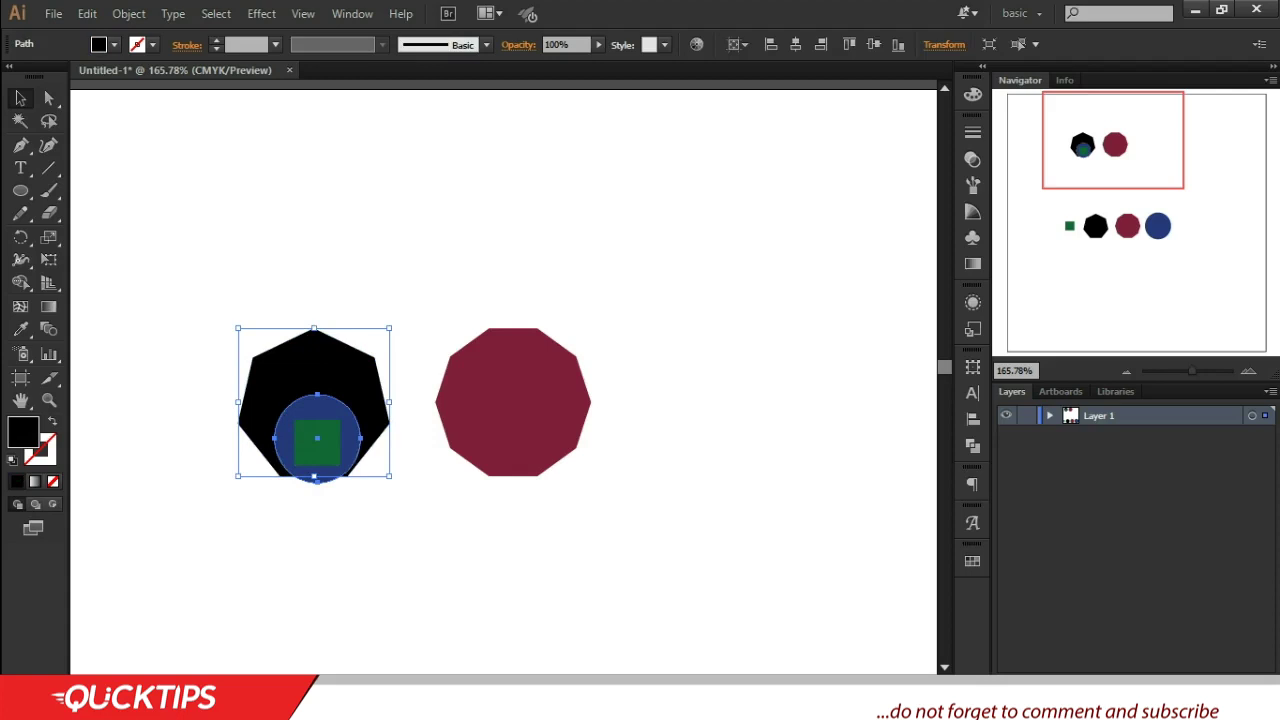
pyautogui.click(294, 450)
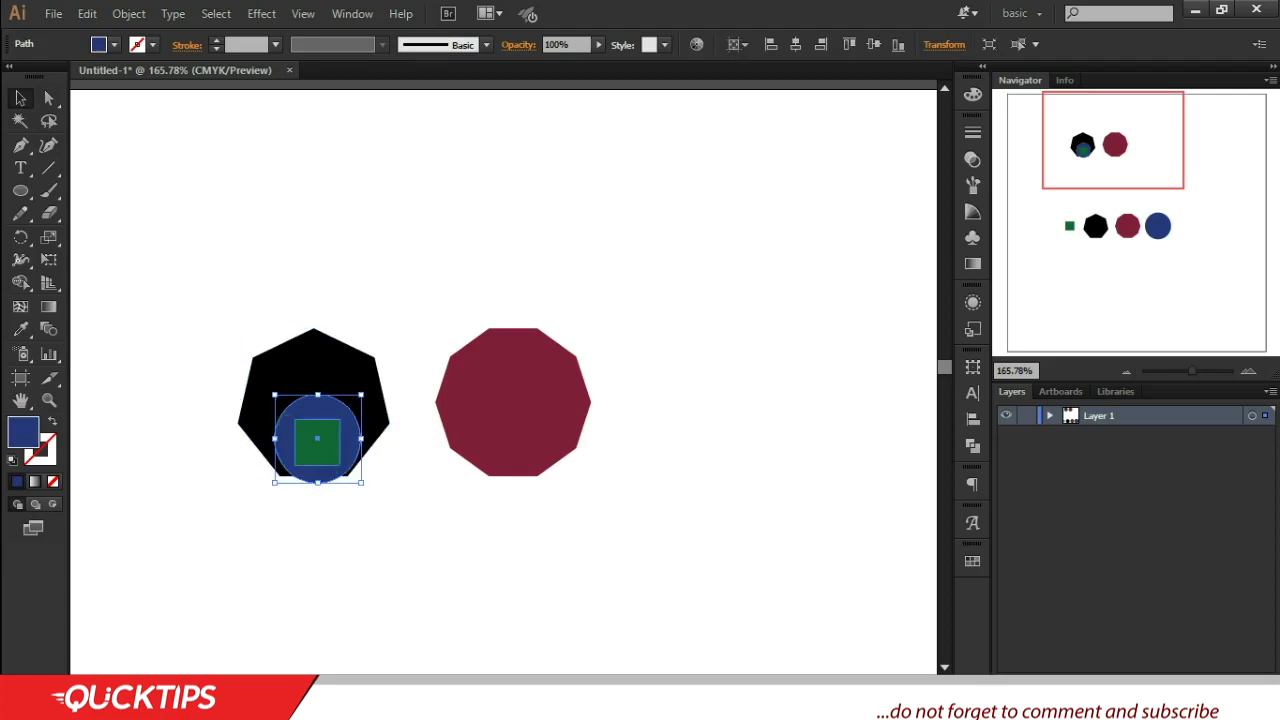
pyautogui.moveTo(317, 437); pyautogui.dragTo(317, 436)
pyautogui.click(338, 410)
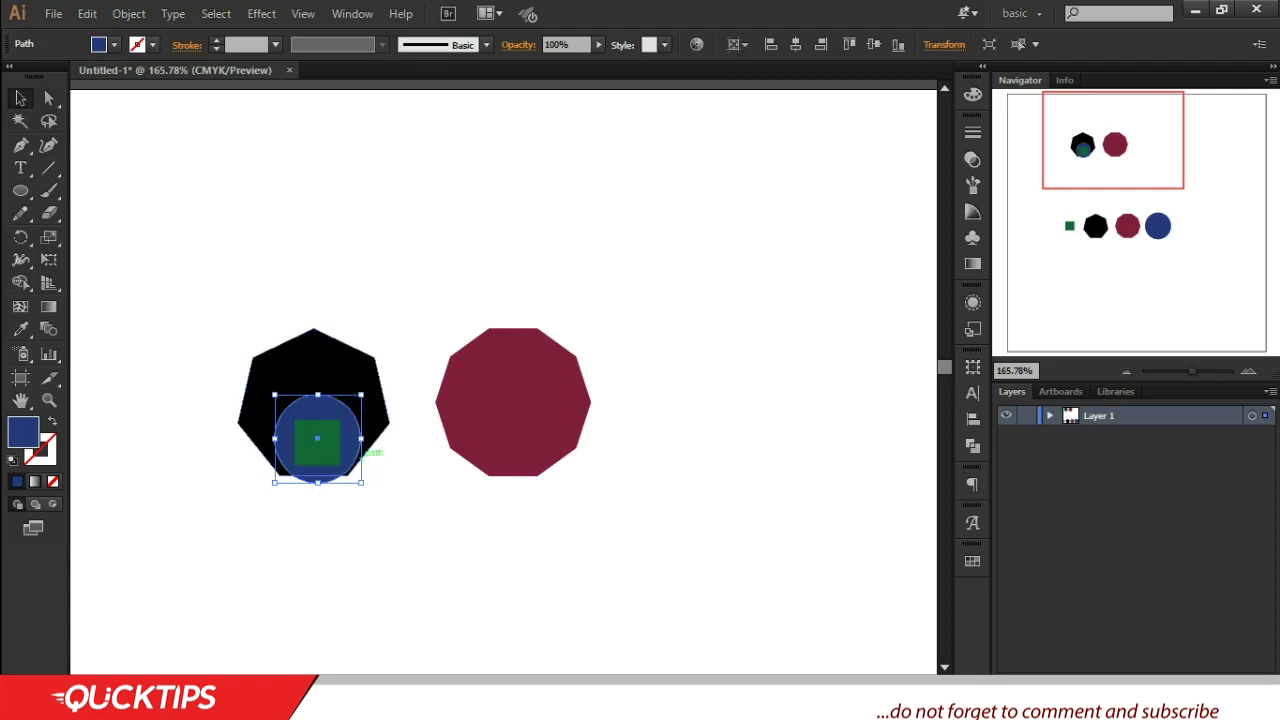
pyautogui.click(322, 432)
pyautogui.click(323, 438)
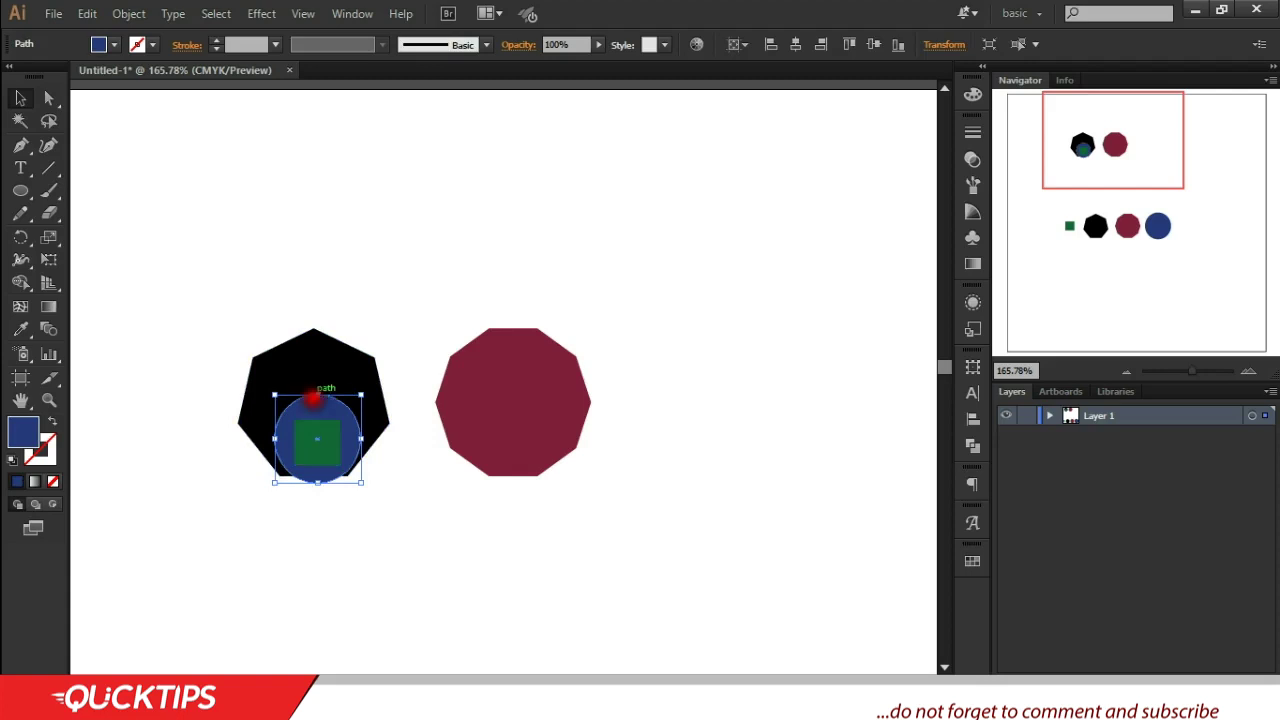
pyautogui.click(307, 378)
pyautogui.click(300, 373)
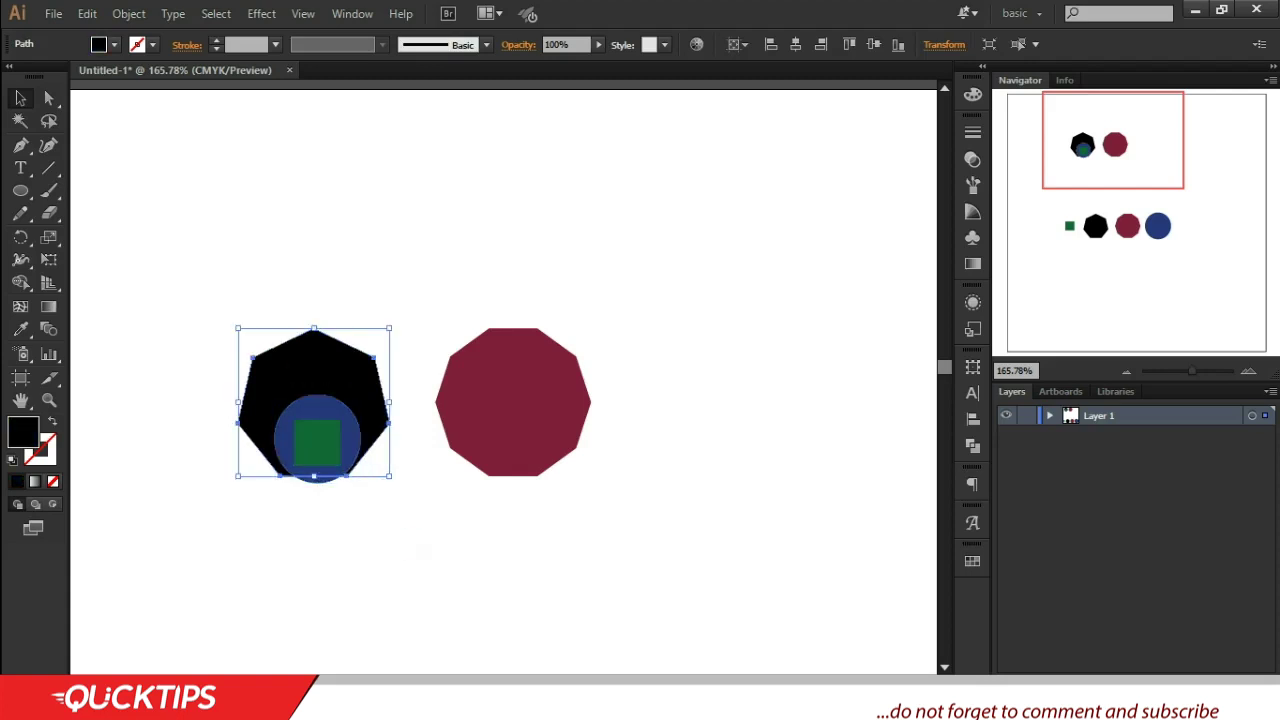
pyautogui.click(424, 550)
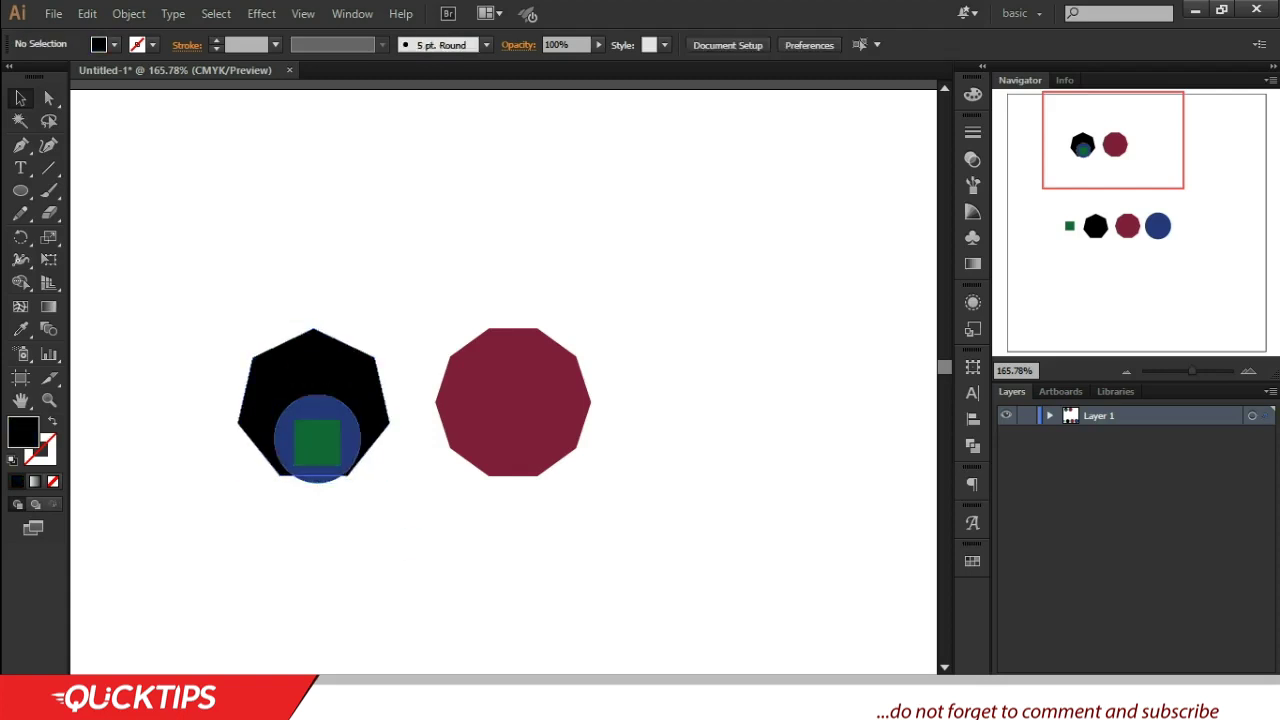
# - Alt-drag a copy of the green square up to the heptagon's top edge
pyautogui.moveTo(329, 525); pyautogui.dragTo(273, 302)
pyautogui.click(391, 374)
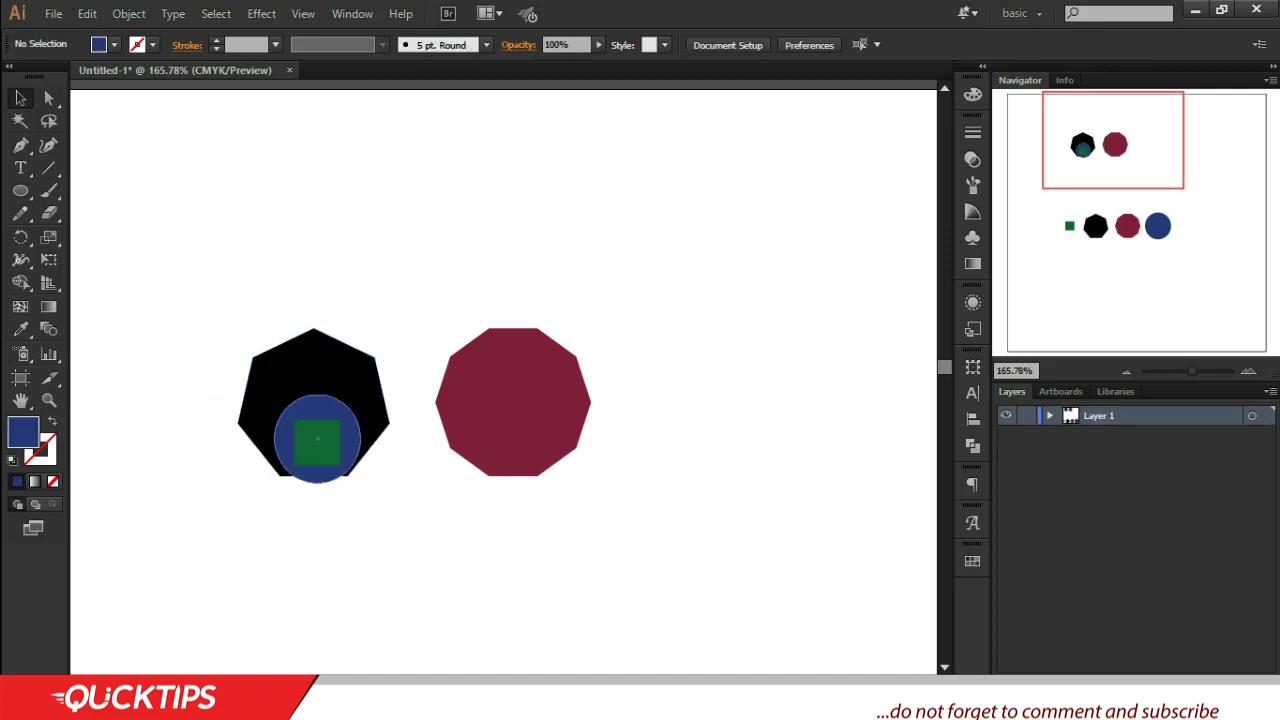
pyautogui.moveTo(320, 436); pyautogui.dragTo(318, 347)
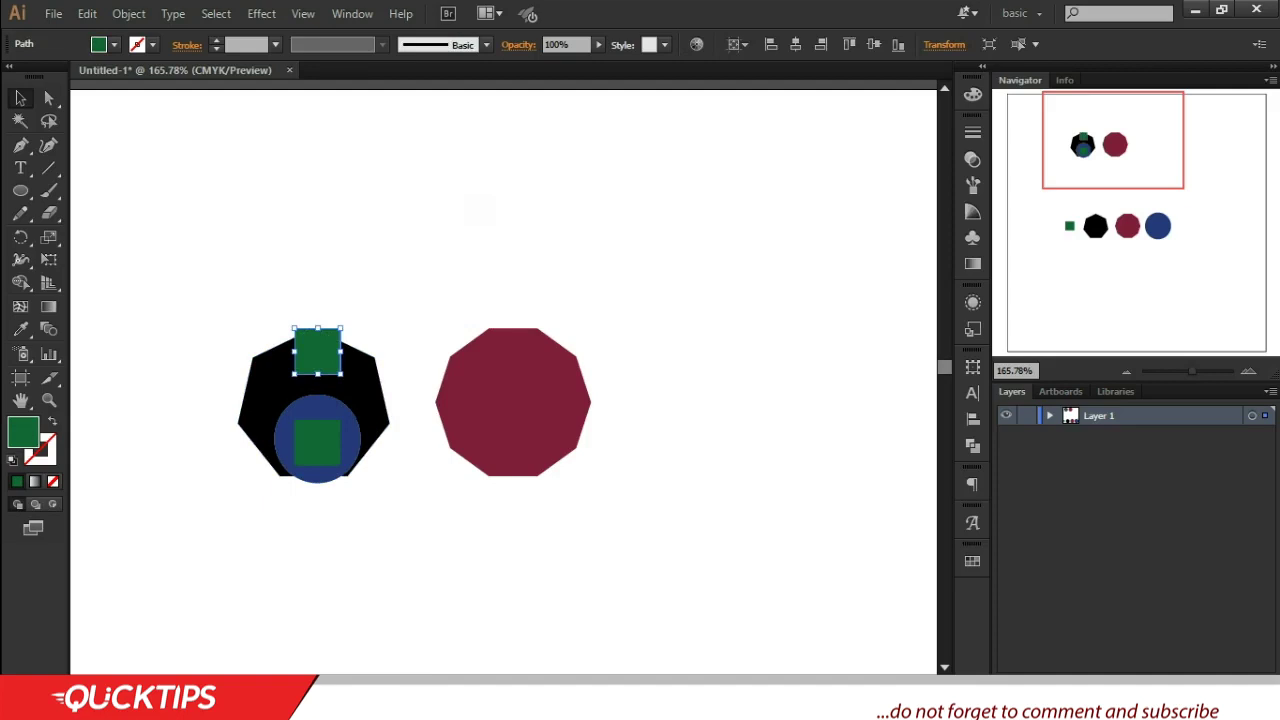
# - Use Shape Builder to merge the heptagon and blue circle into one green shape, keeping the squares separate
pyautogui.moveTo(230, 302); pyautogui.dragTo(300, 400)
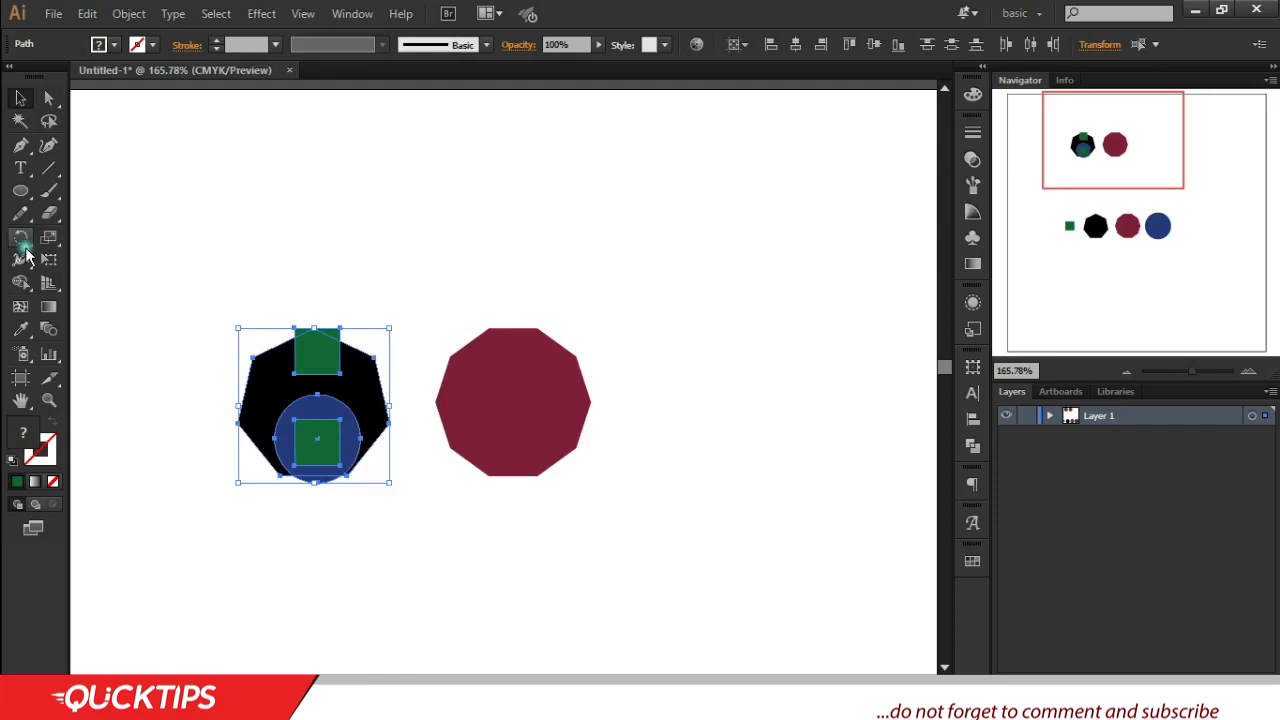
pyautogui.click(20, 282)
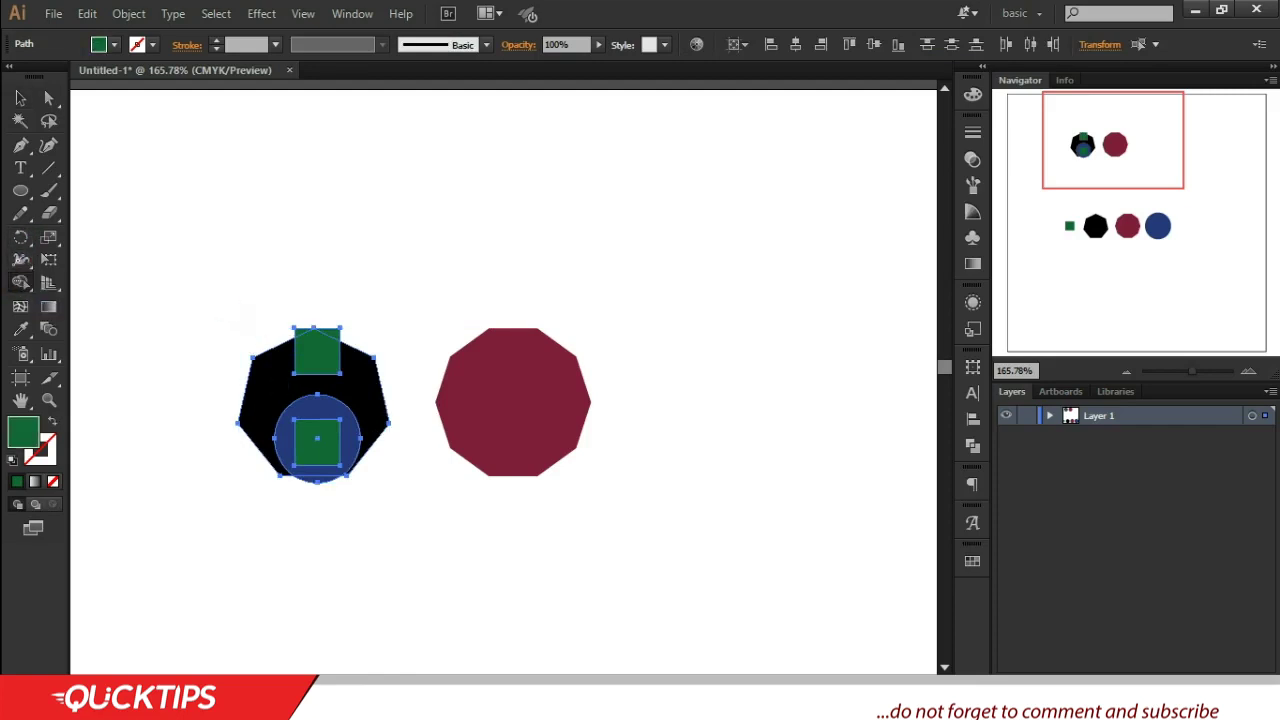
pyautogui.moveTo(252, 306)
pyautogui.mouseDown()
pyautogui.moveTo(275, 440)
pyautogui.moveTo(271, 428)
pyautogui.moveTo(340, 352)
pyautogui.moveTo(349, 369)
pyautogui.moveTo(323, 381)
pyautogui.moveTo(305, 430)
pyautogui.moveTo(286, 440)
pyautogui.moveTo(284, 428)
pyautogui.moveTo(289, 470)
pyautogui.moveTo(313, 494)
pyautogui.moveTo(274, 469)
pyautogui.moveTo(296, 494)
pyautogui.mouseUp()
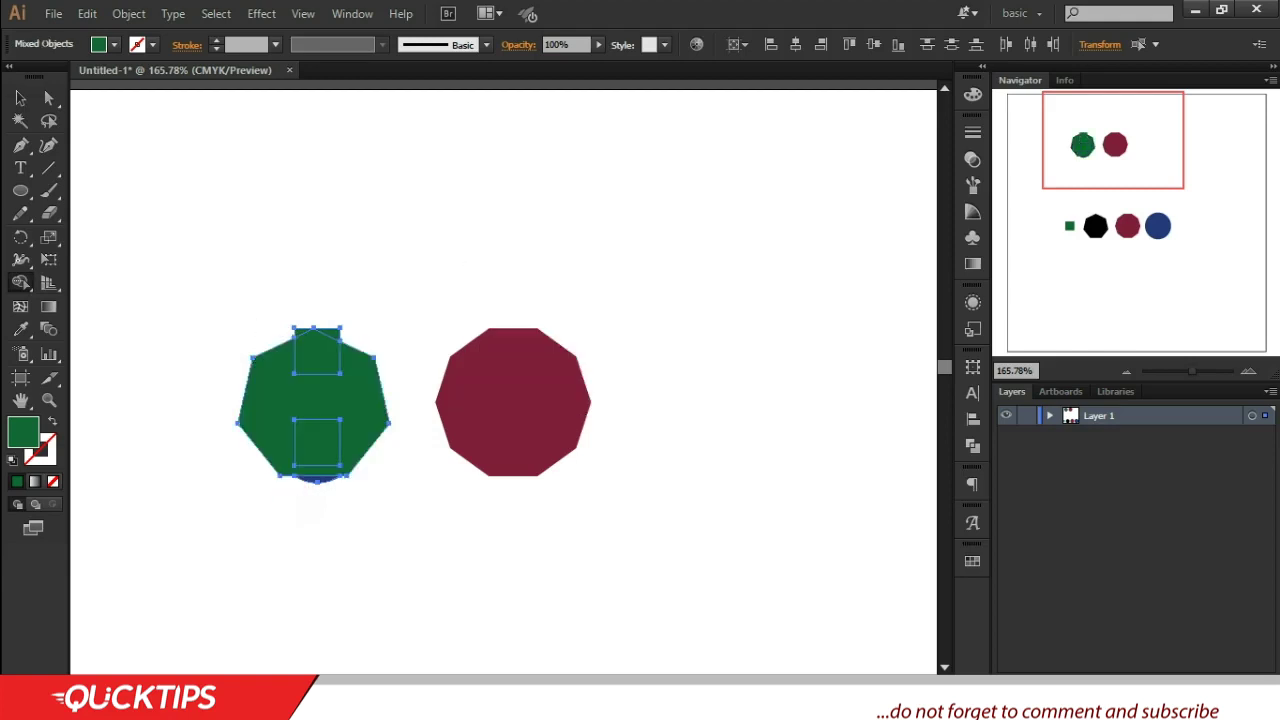
pyautogui.click(20, 97)
pyautogui.click(371, 194)
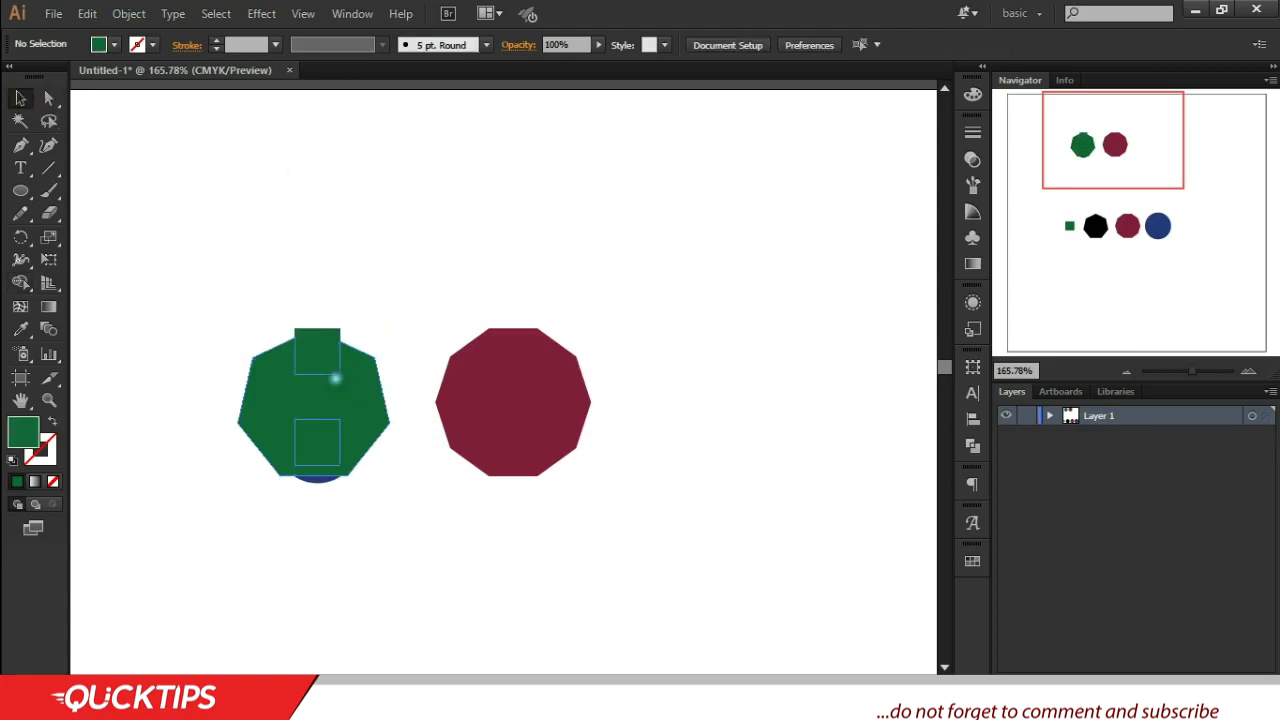
pyautogui.click(330, 364)
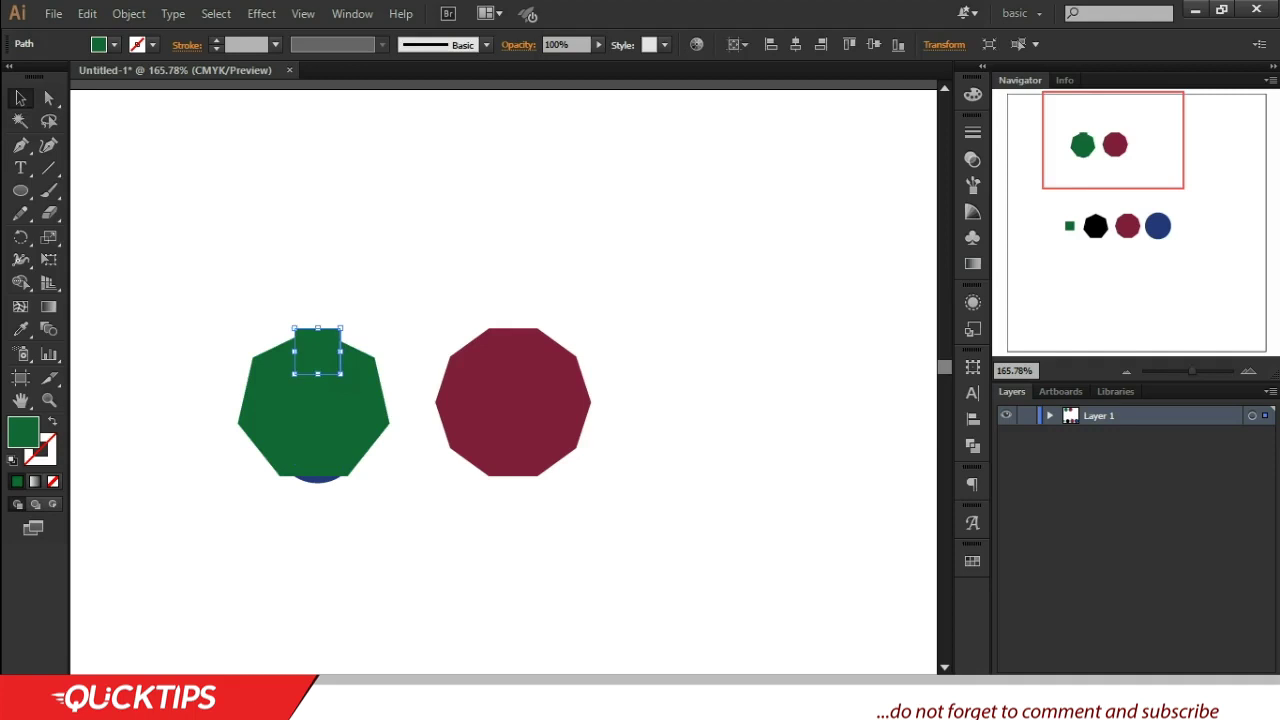
# - Fill the top green square black and delete it to leave a notch in the heptagon's top
pyautogui.click(313, 289)
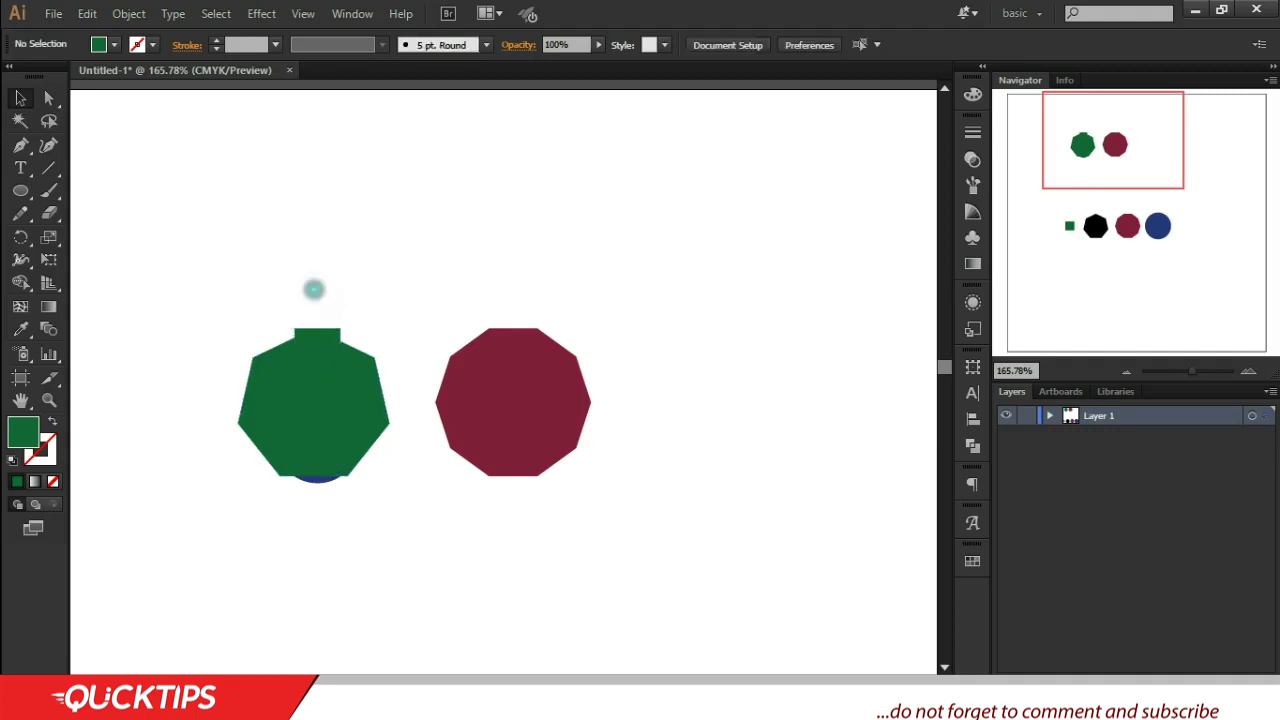
pyautogui.click(366, 397)
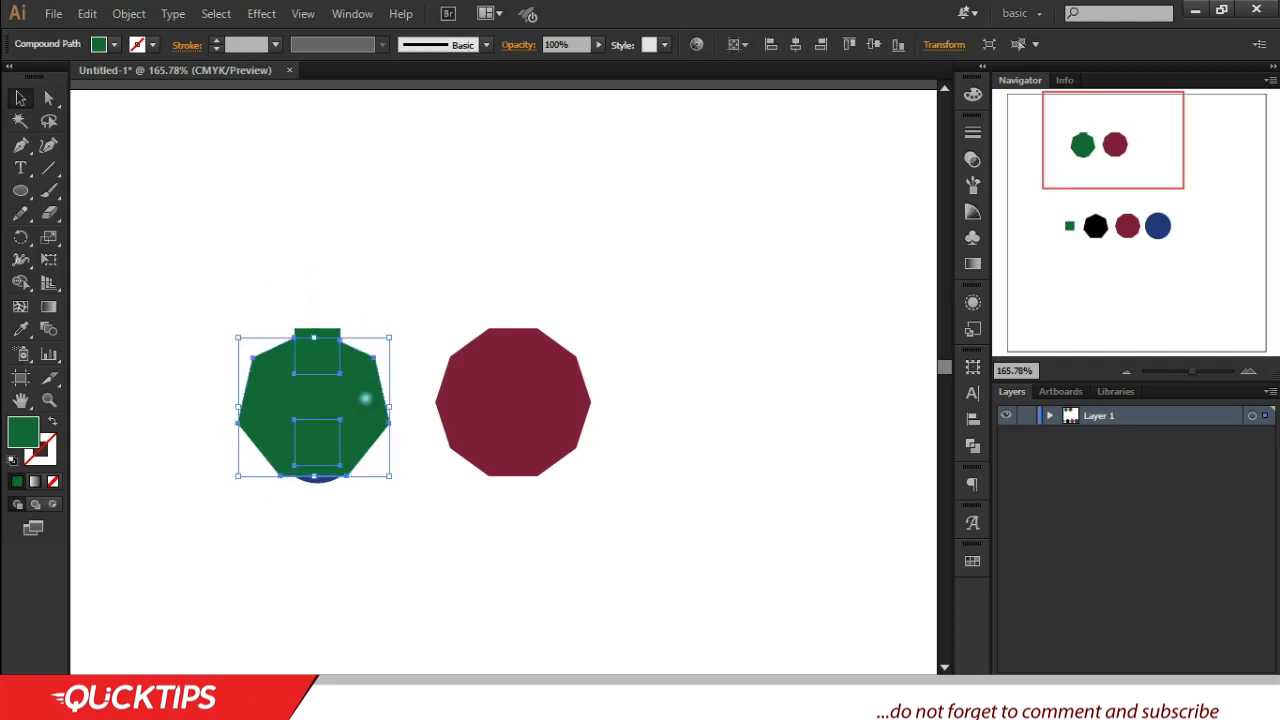
pyautogui.click(360, 285)
pyautogui.click(314, 357)
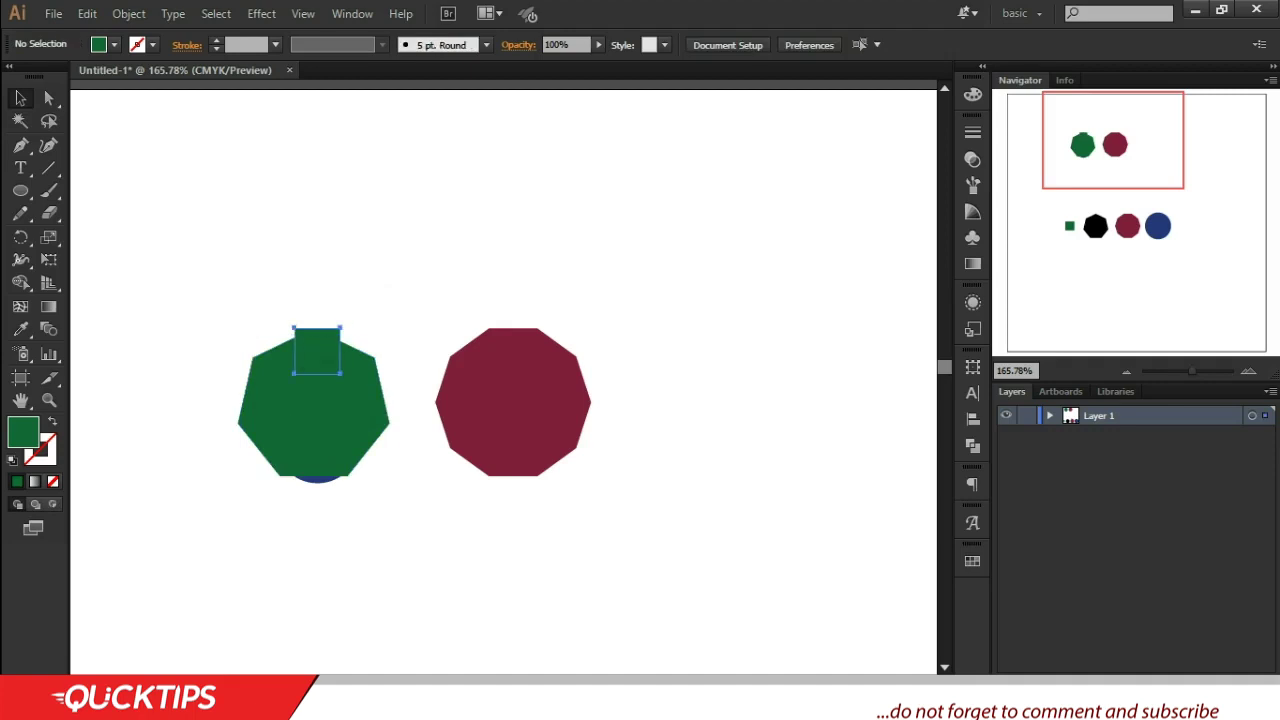
pyautogui.click(418, 297)
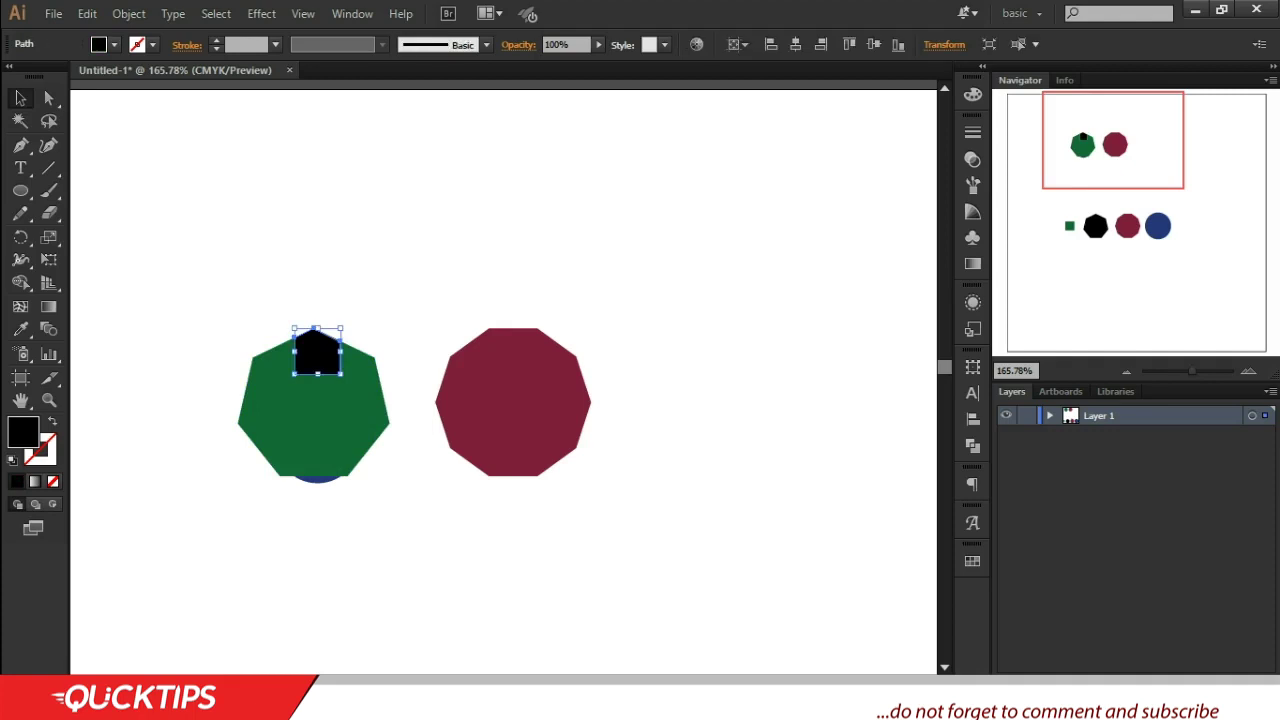
pyautogui.press('Delete')
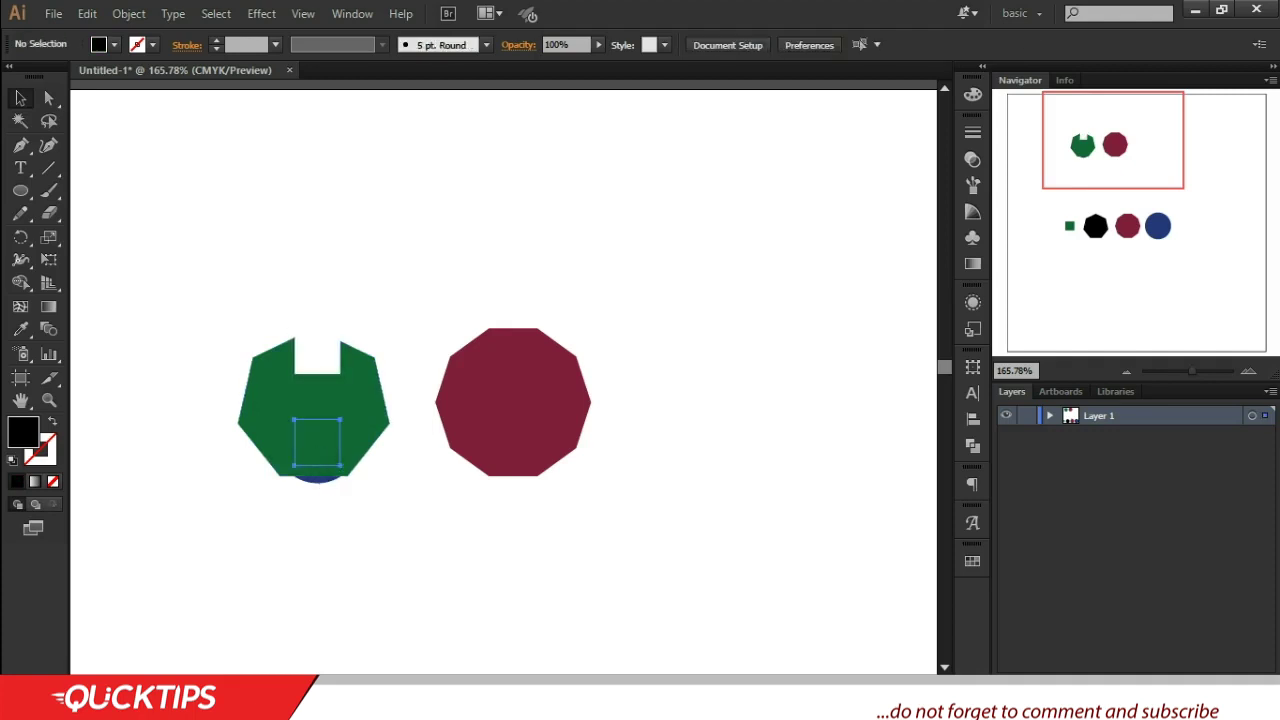
# - Delete the lower inner square and leftover blue sliver to punch a square hole
pyautogui.click(321, 470)
pyautogui.press('Delete')
pyautogui.click(323, 449)
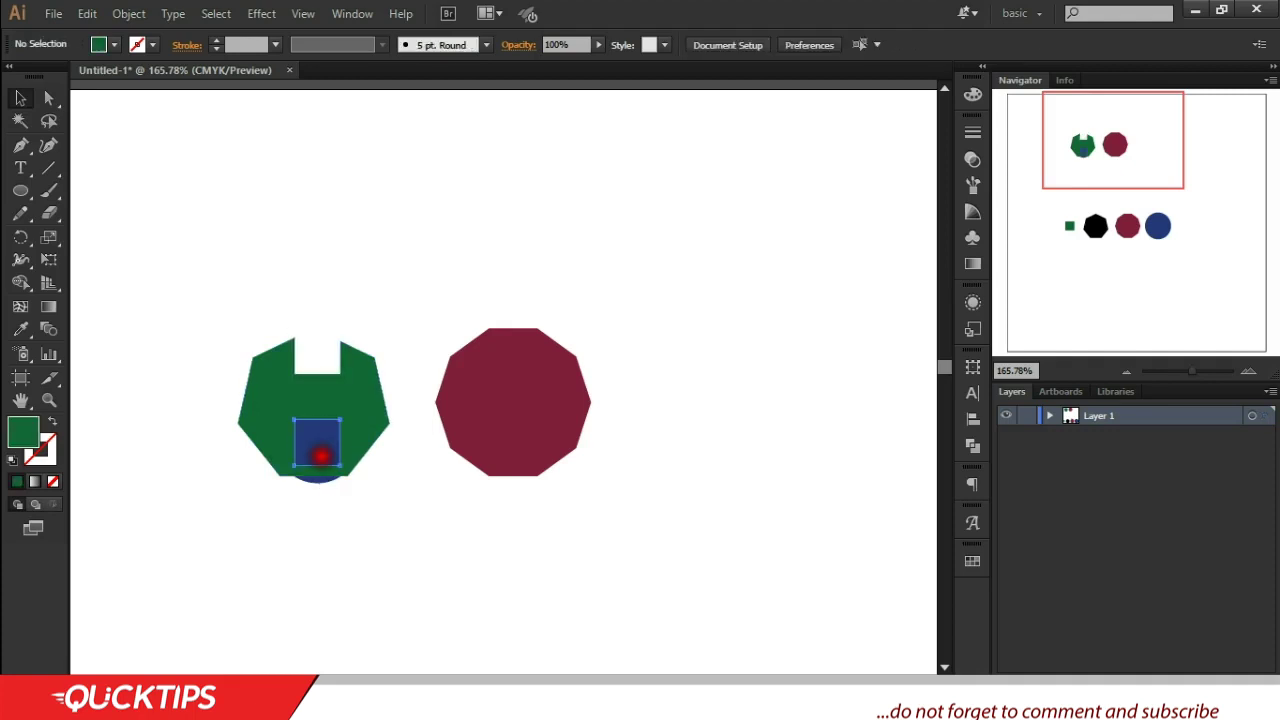
pyautogui.click(330, 453)
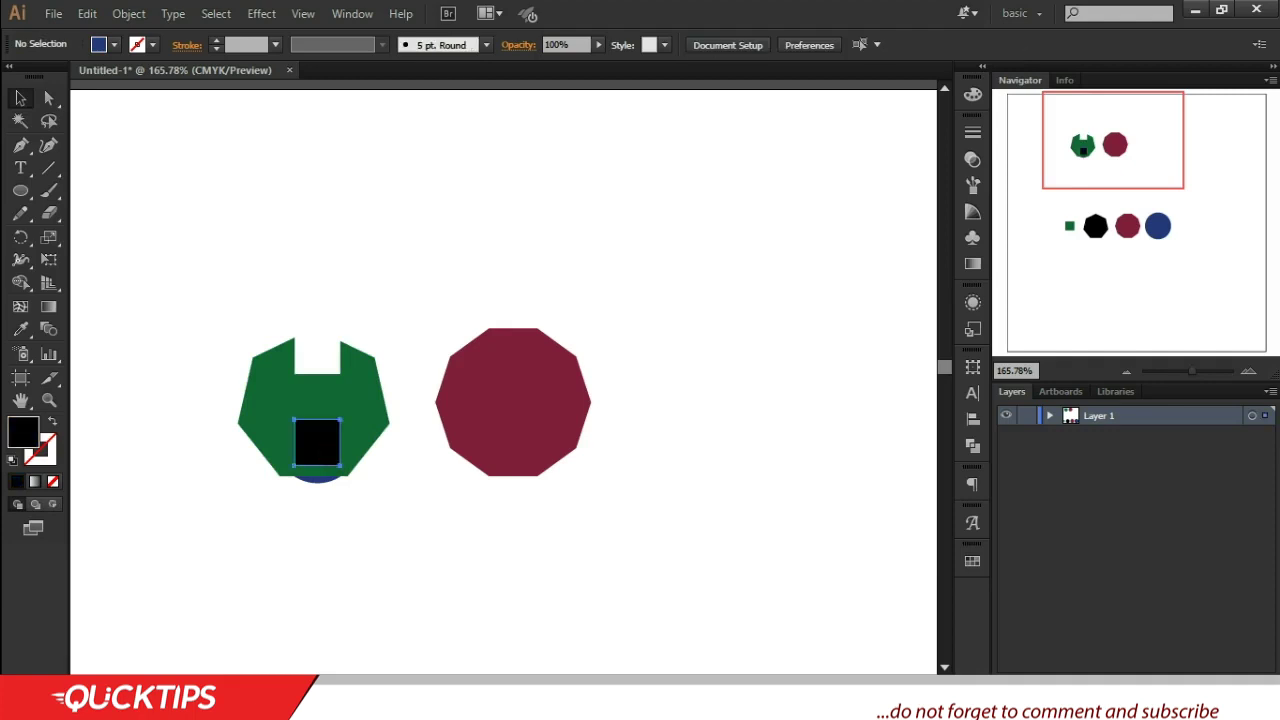
pyautogui.click(330, 453)
pyautogui.press('Delete')
pyautogui.click(322, 474)
pyautogui.press('Delete')
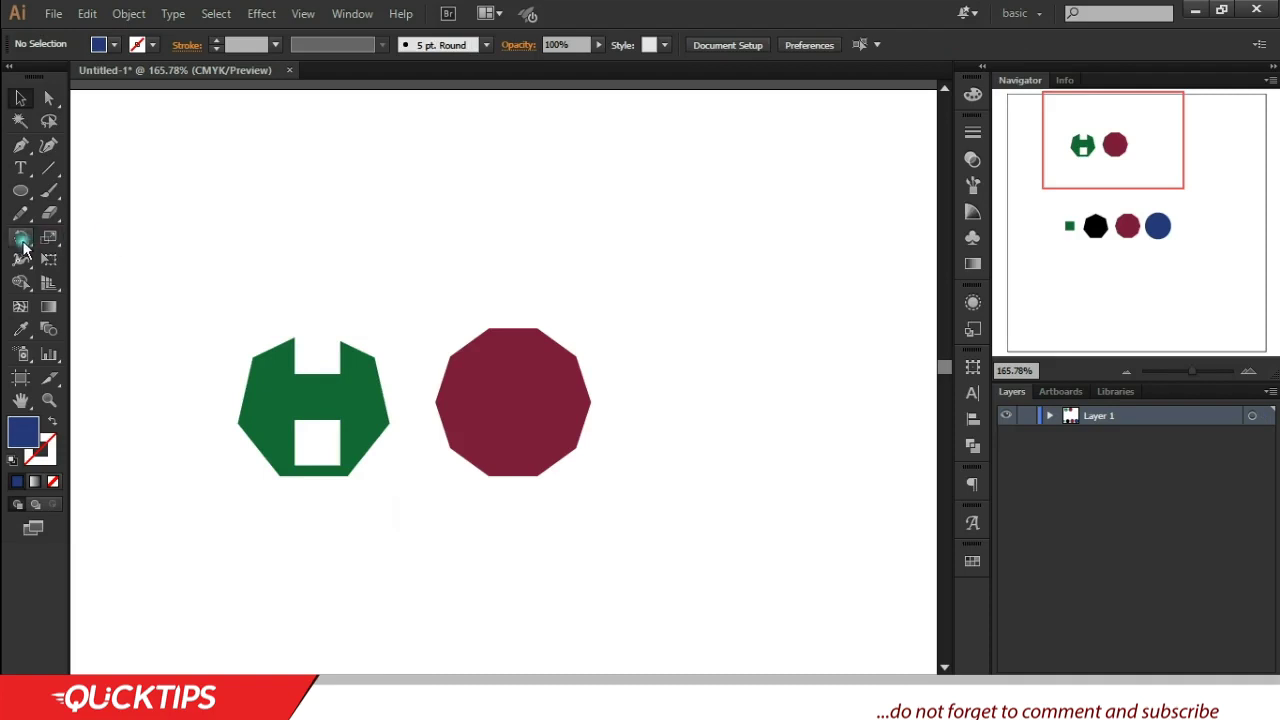
# - Draw the first curved, closed leaf path with the Pen tool above the green shape
pyautogui.press('p')
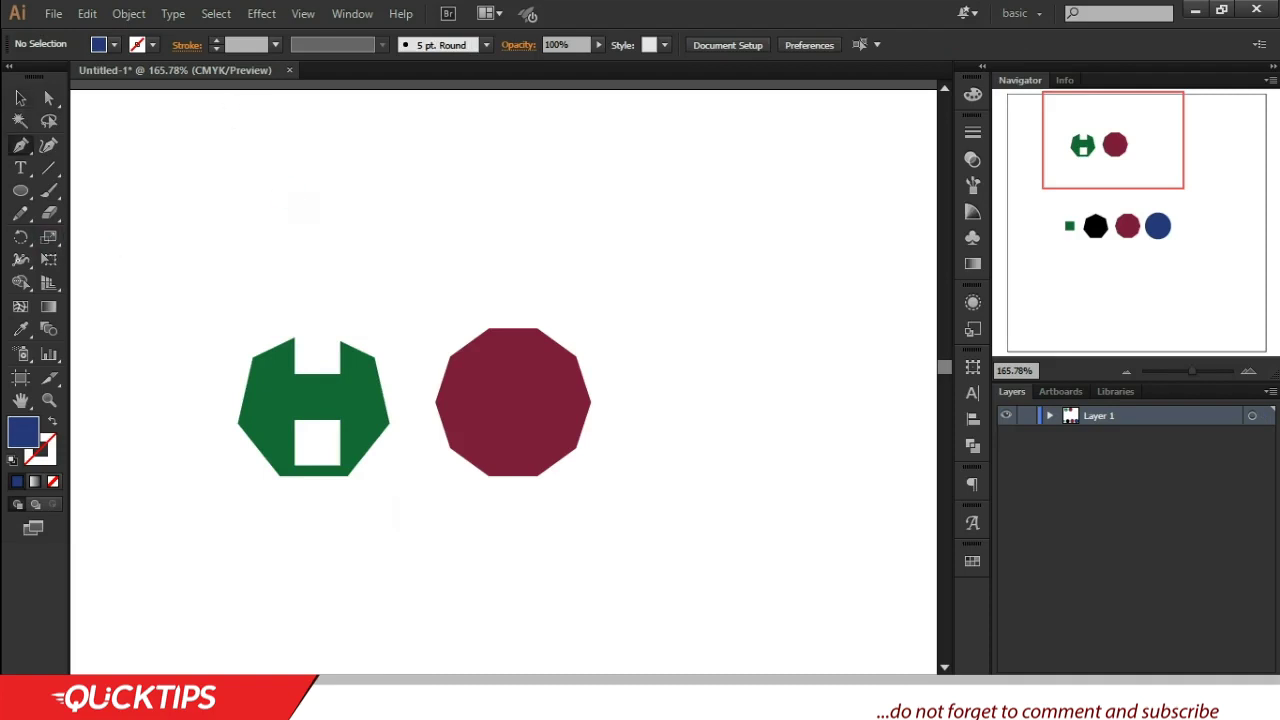
pyautogui.click(282, 170)
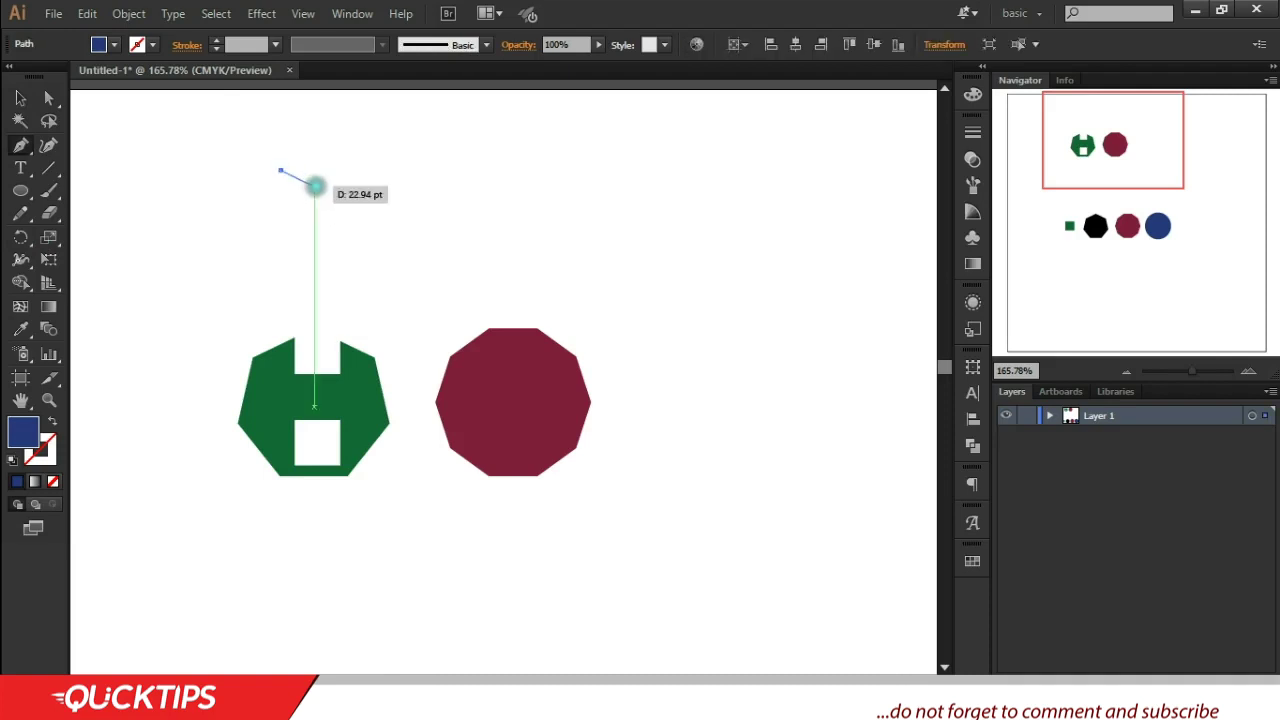
pyautogui.moveTo(314, 189); pyautogui.dragTo(288, 187)
pyautogui.click(280, 172)
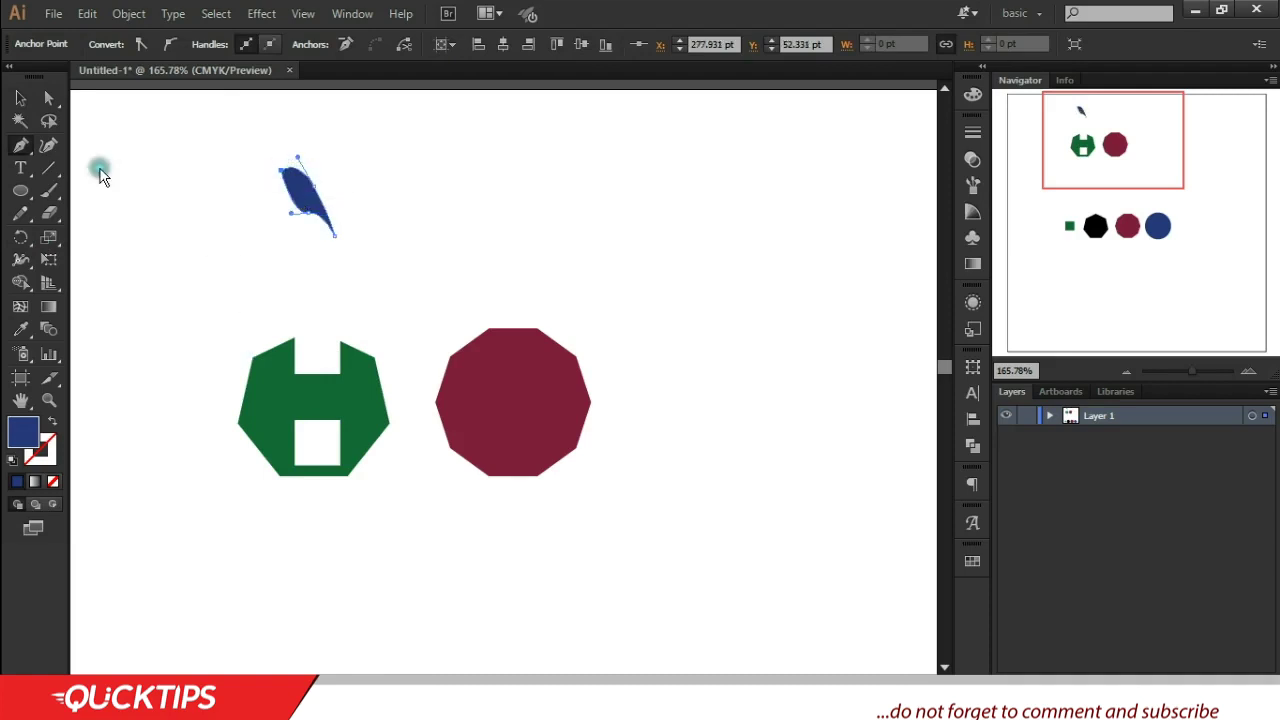
# - Draw the second leaf with its curving stem, then select both leaf paths
pyautogui.click(389, 183)
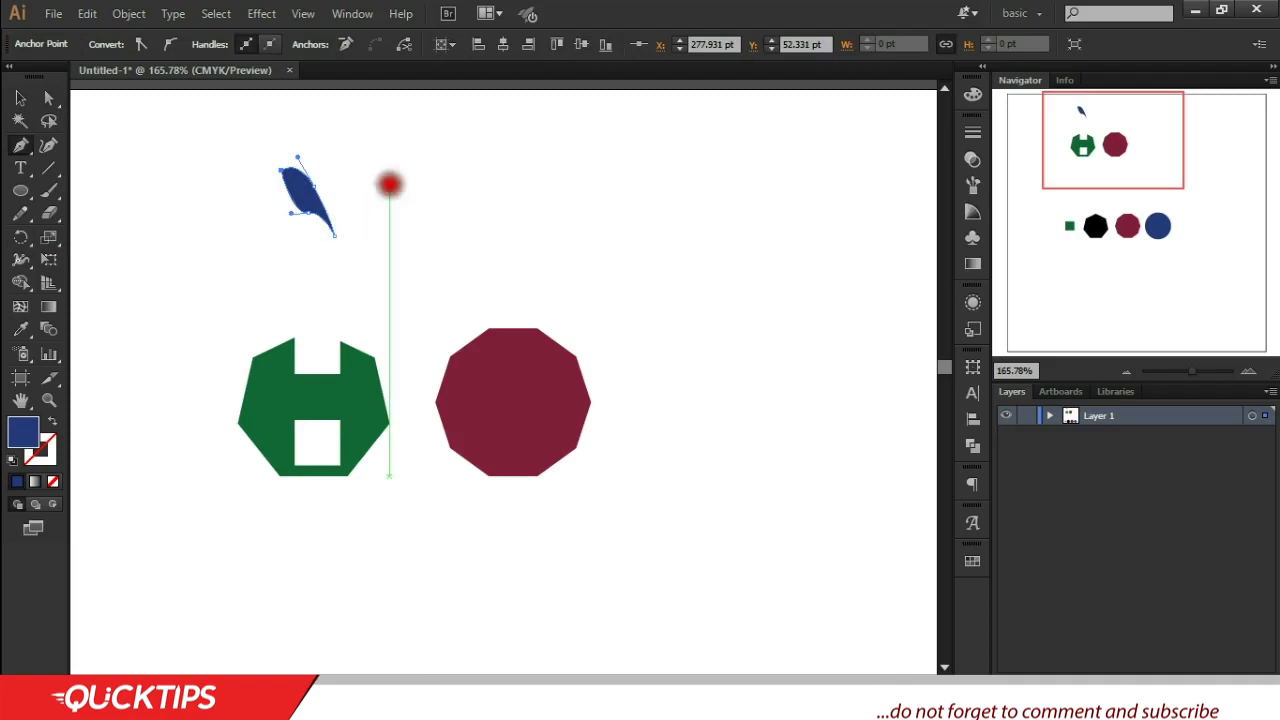
pyautogui.moveTo(337, 232); pyautogui.dragTo(363, 262)
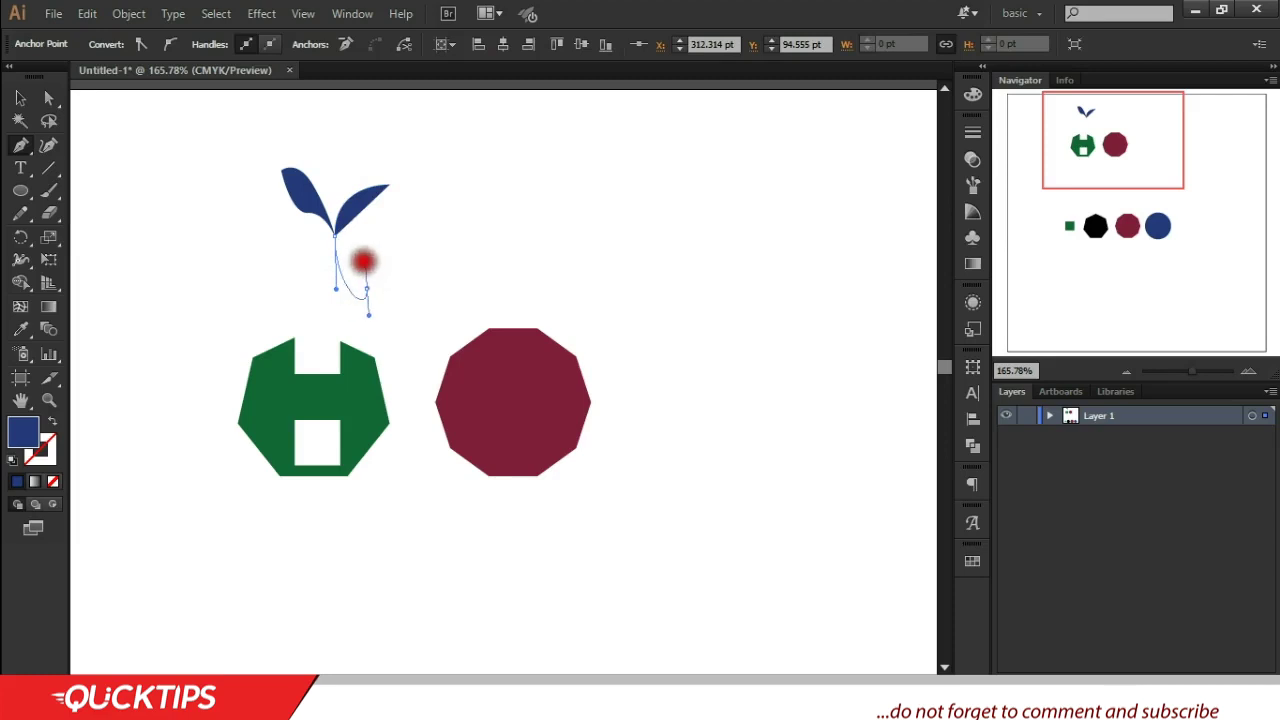
pyautogui.moveTo(363, 262); pyautogui.dragTo(432, 251)
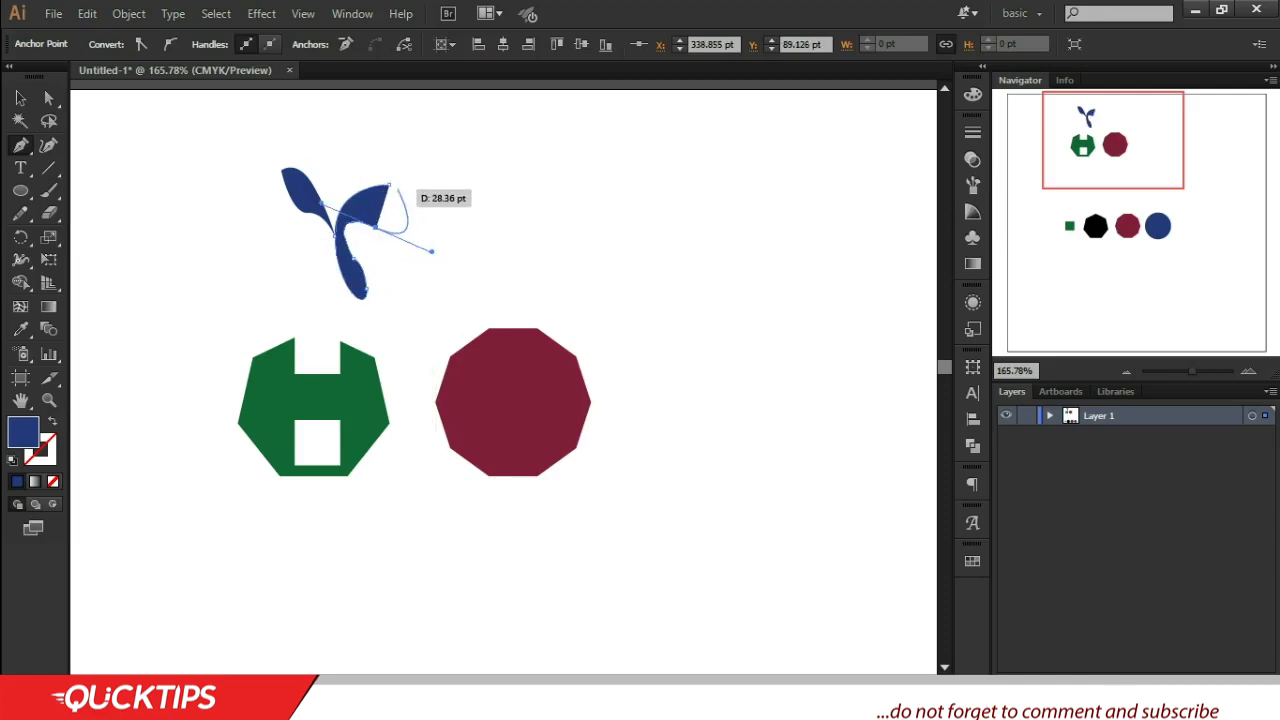
pyautogui.moveTo(390, 186); pyautogui.dragTo(371, 172)
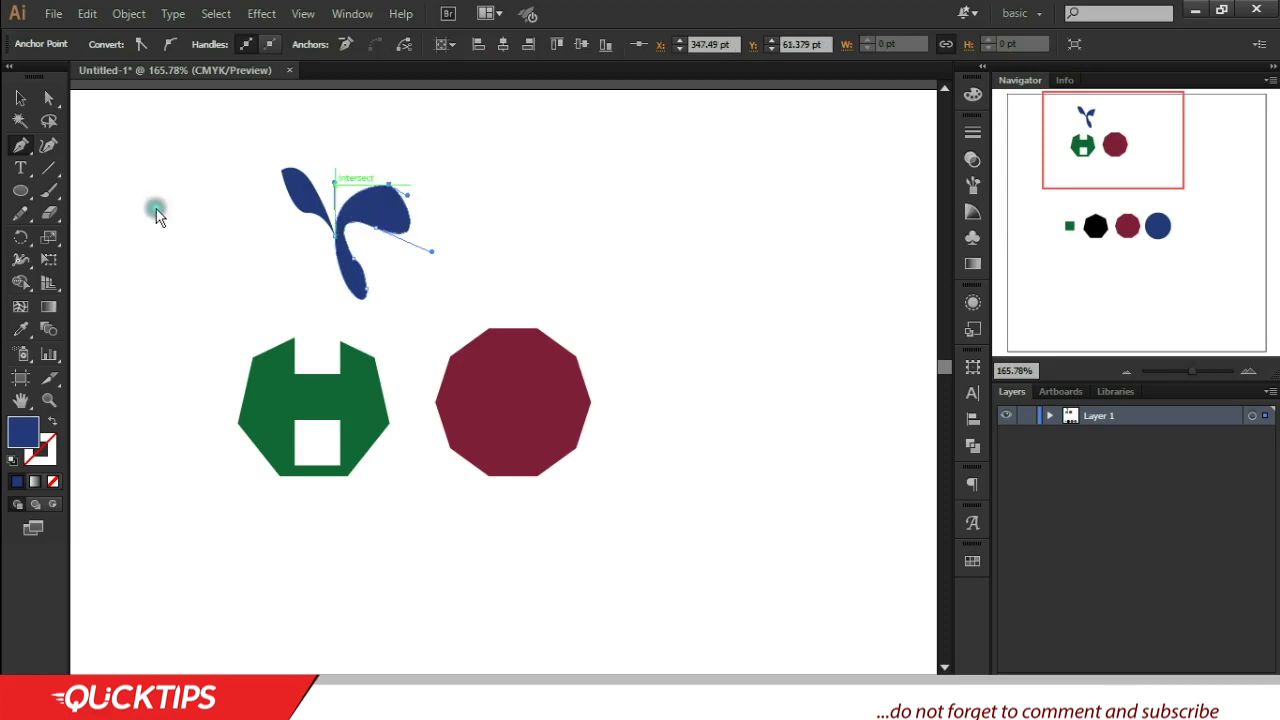
pyautogui.click(22, 96)
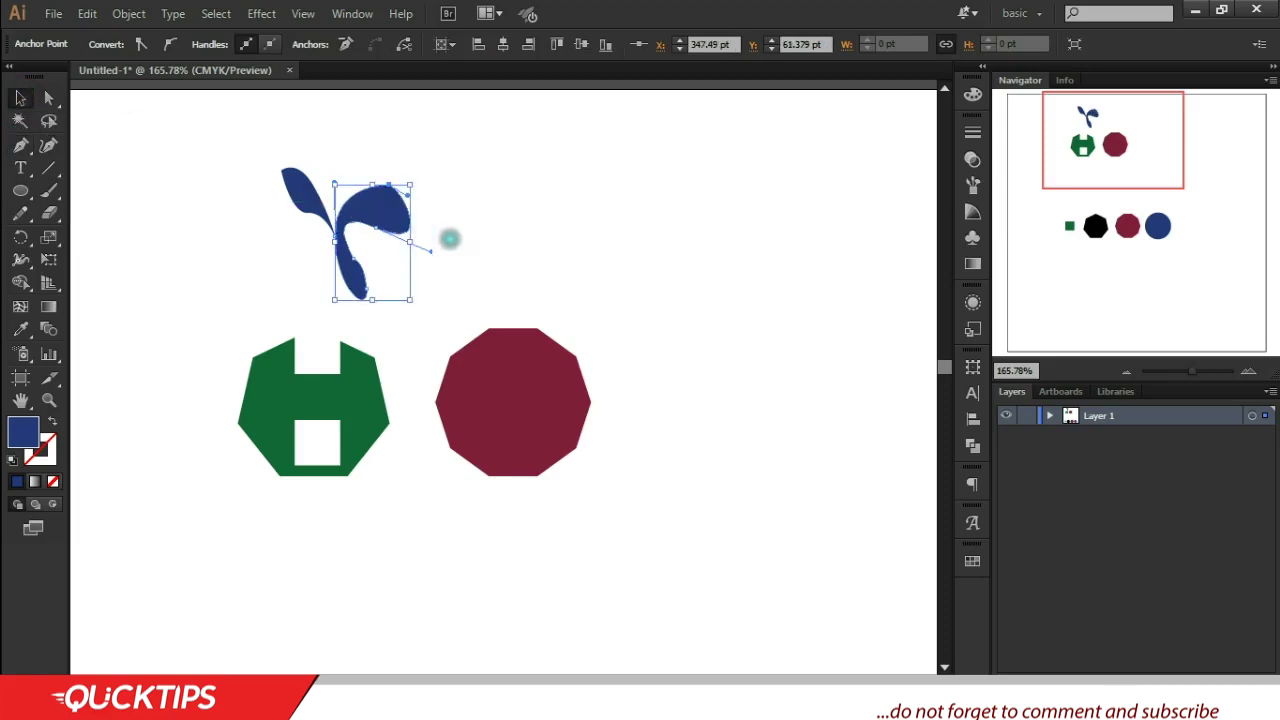
pyautogui.moveTo(449, 240); pyautogui.dragTo(241, 165)
# - Merge the leaf pieces into one shape and place it on the red polygon
pyautogui.click(20, 282)
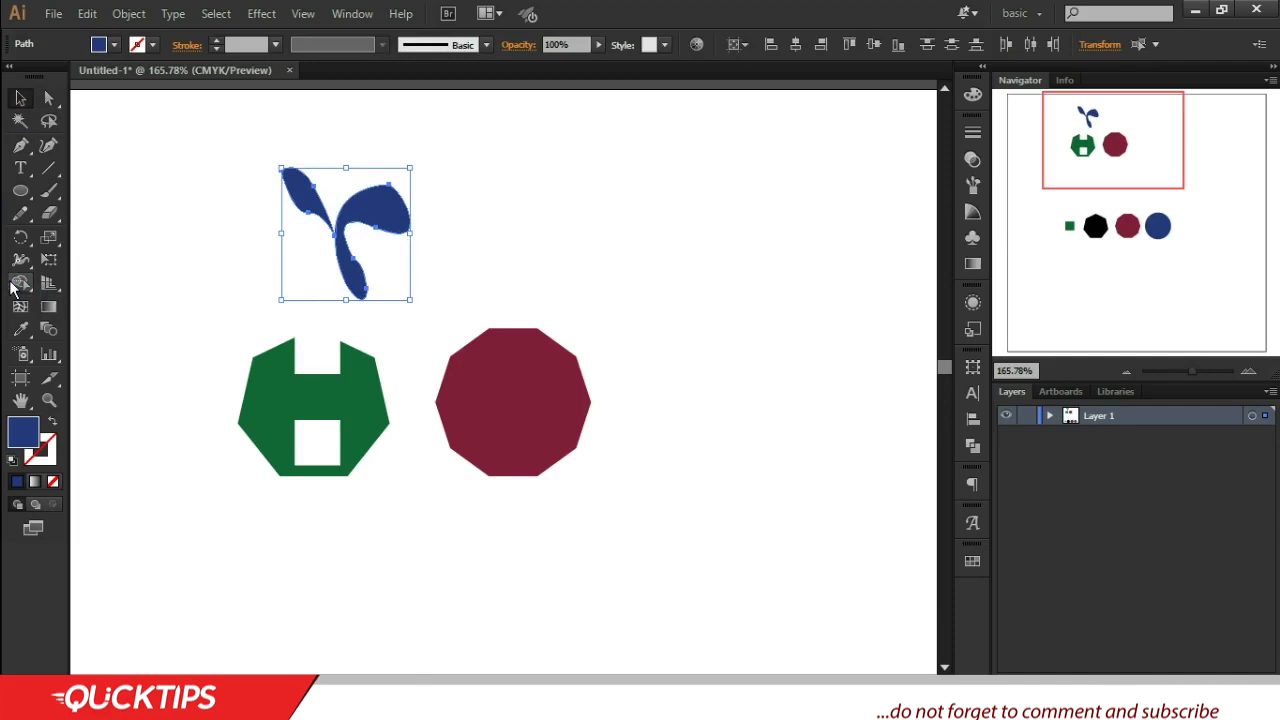
pyautogui.moveTo(330, 224); pyautogui.dragTo(280, 193)
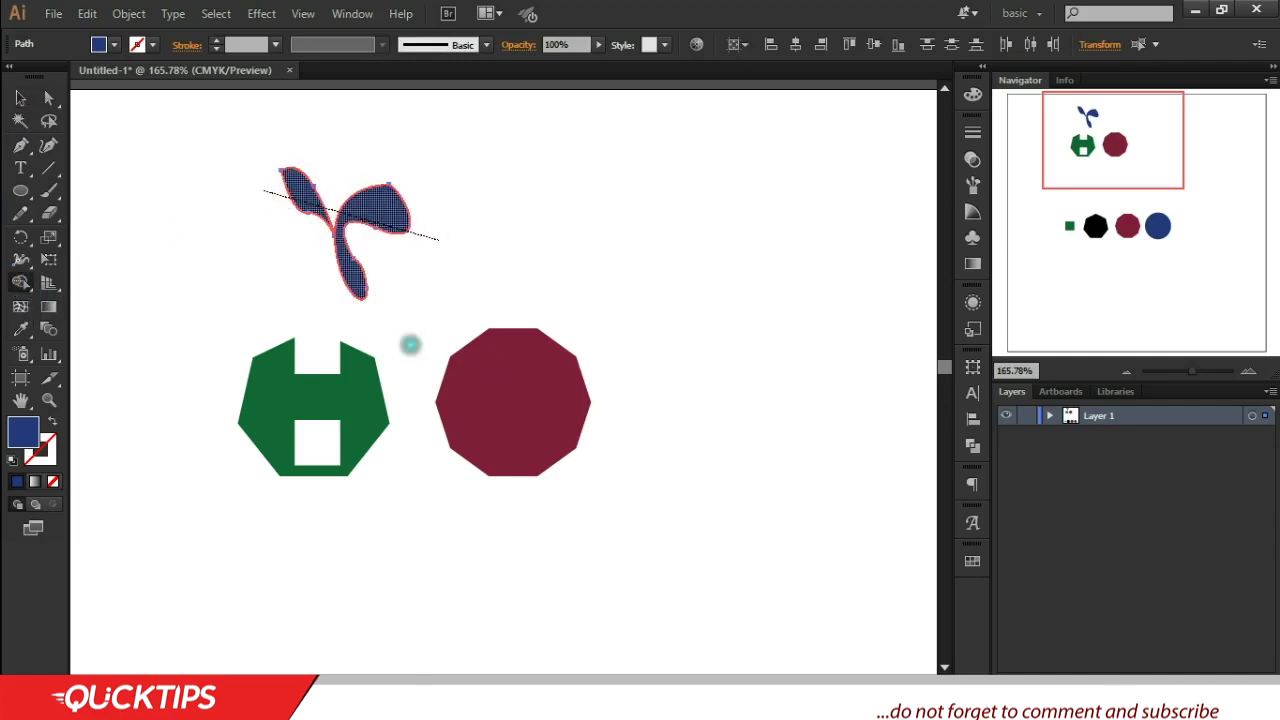
pyautogui.click(20, 97)
pyautogui.moveTo(368, 200); pyautogui.dragTo(532, 370)
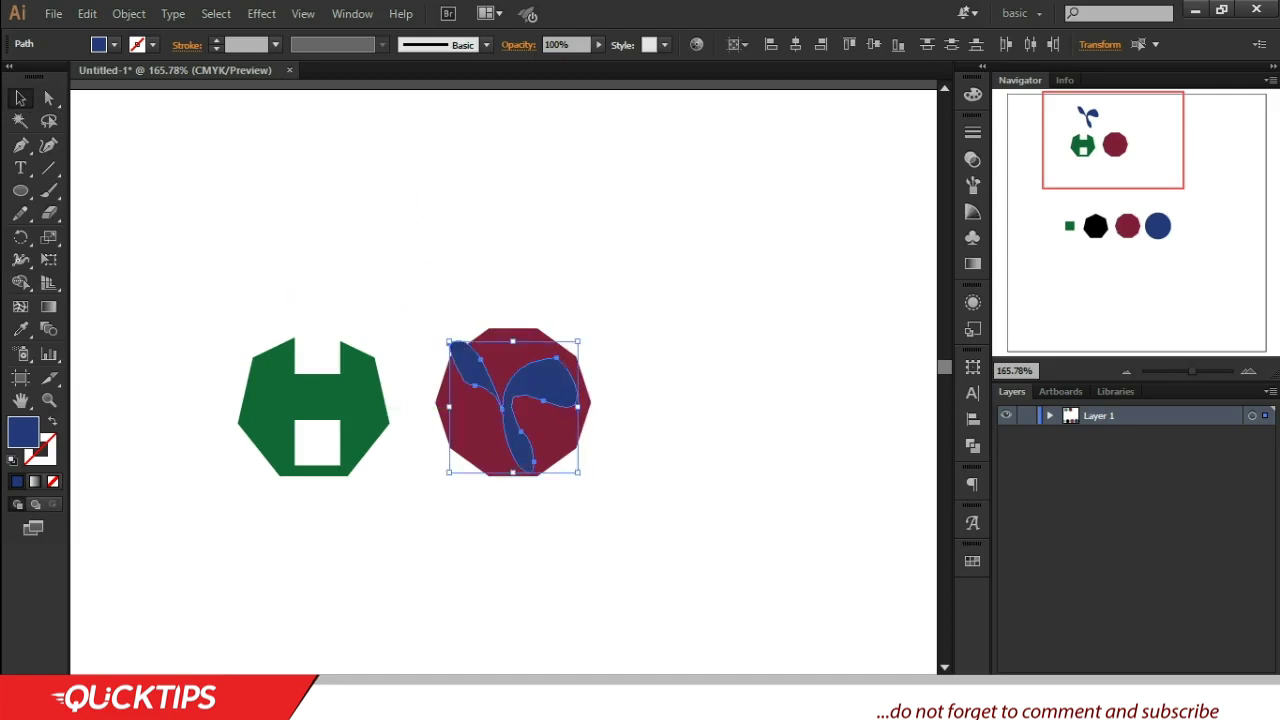
pyautogui.keyDown('shift'); pyautogui.click(520, 345); pyautogui.keyUp('shift')
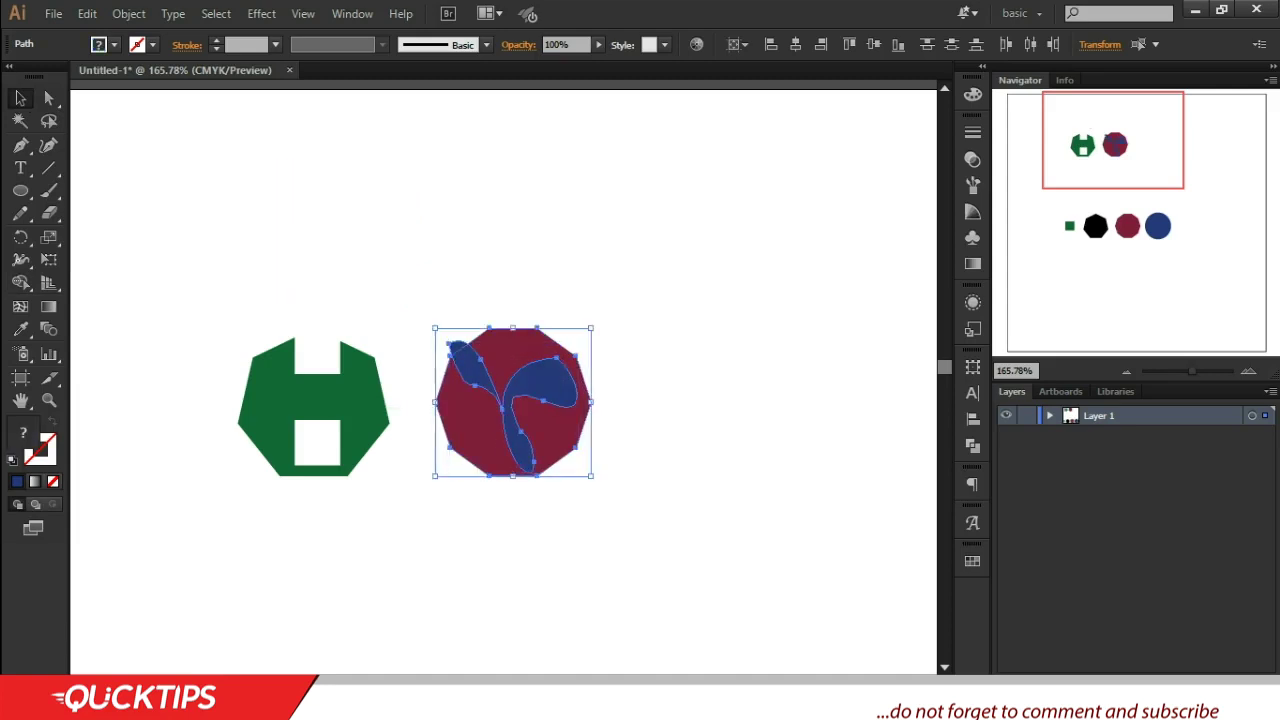
# - Live Paint the red polygon's regions blue
pyautogui.click(20, 259)
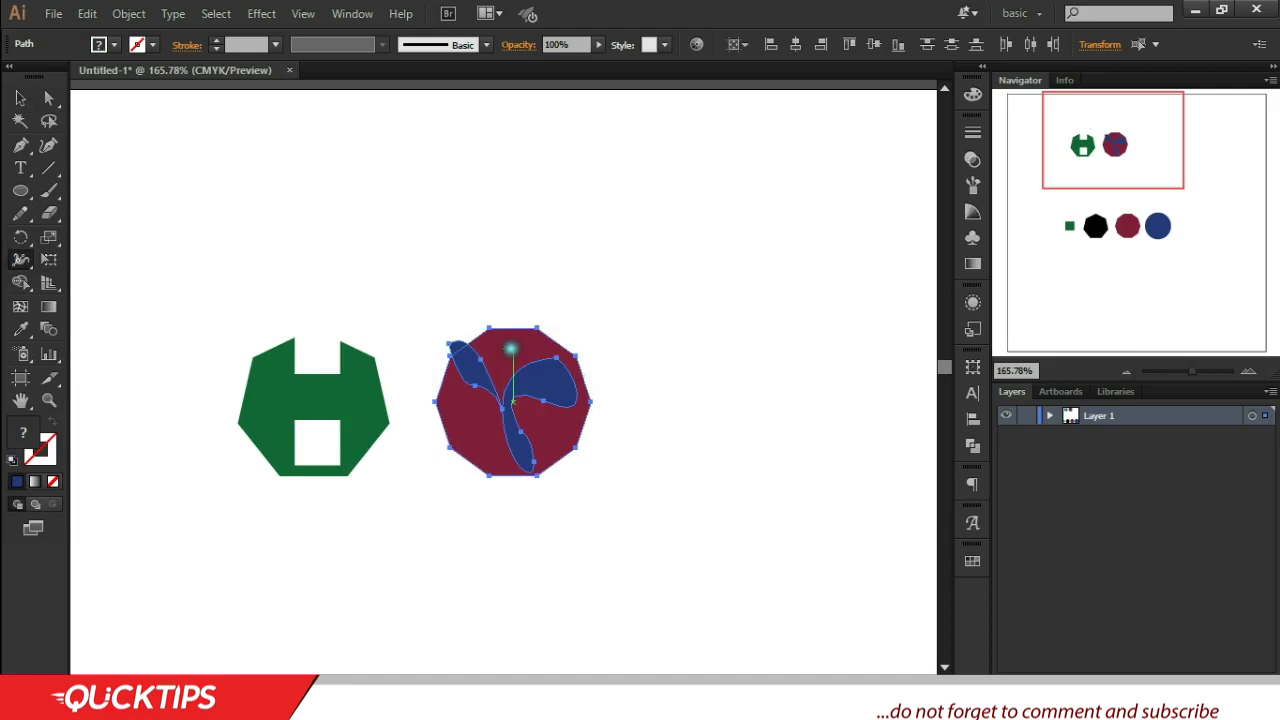
pyautogui.click(21, 281)
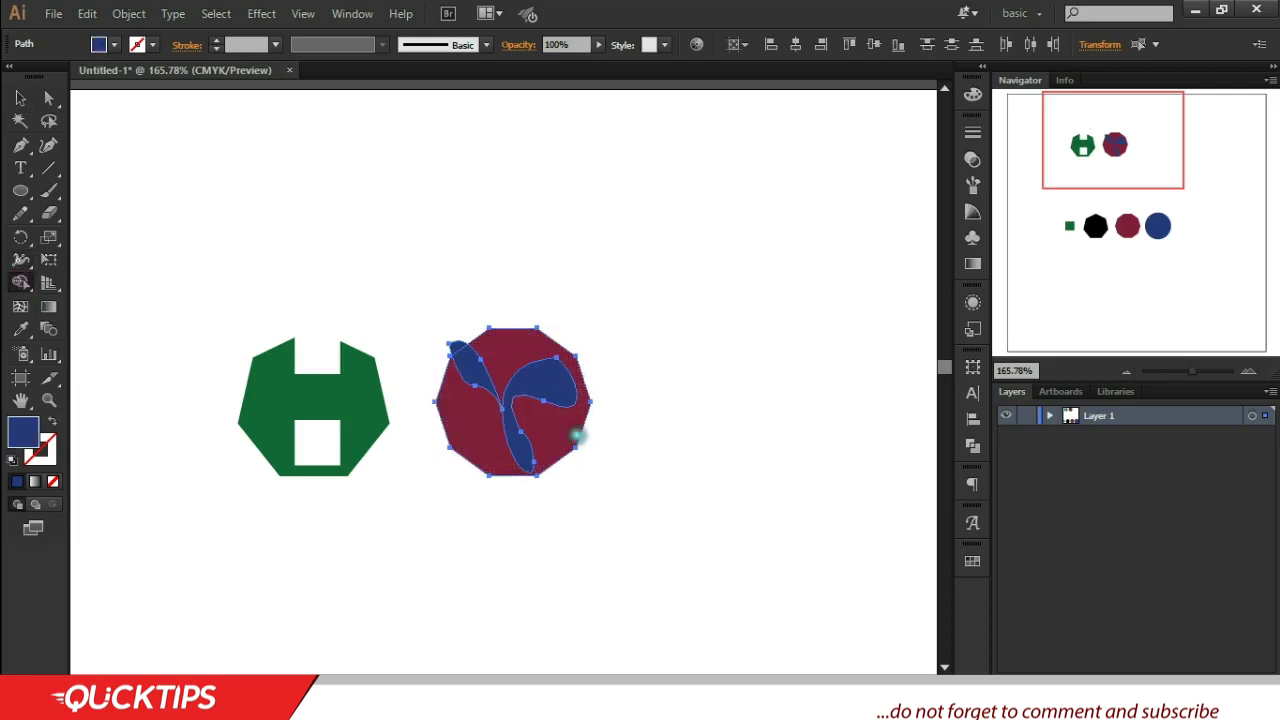
pyautogui.moveTo(660, 470); pyautogui.dragTo(557, 430)
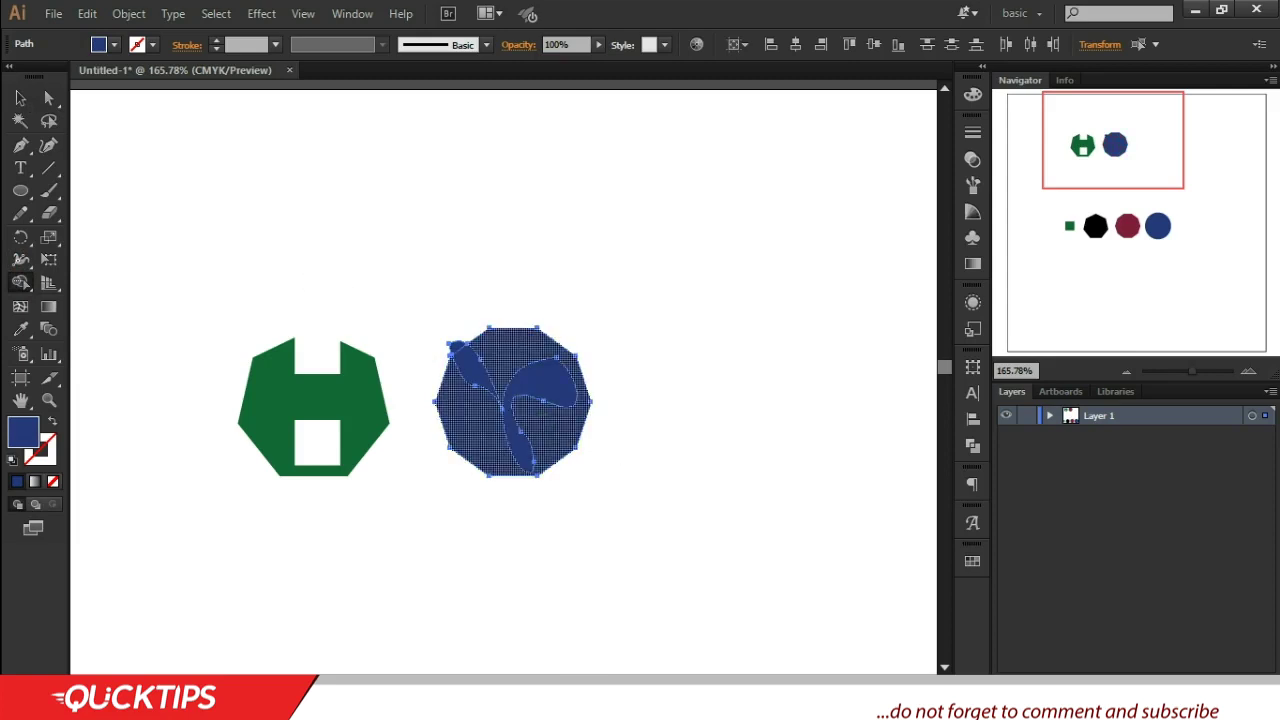
pyautogui.press('v')
pyautogui.click(681, 459)
# - Paint the two leaf regions red and delete them, leaving white leaf-shaped holes
pyautogui.moveTo(520, 460)
pyautogui.mouseDown()
pyautogui.moveTo(563, 386)
pyautogui.moveTo(560, 400)
pyautogui.mouseUp()
pyautogui.click(545, 390)
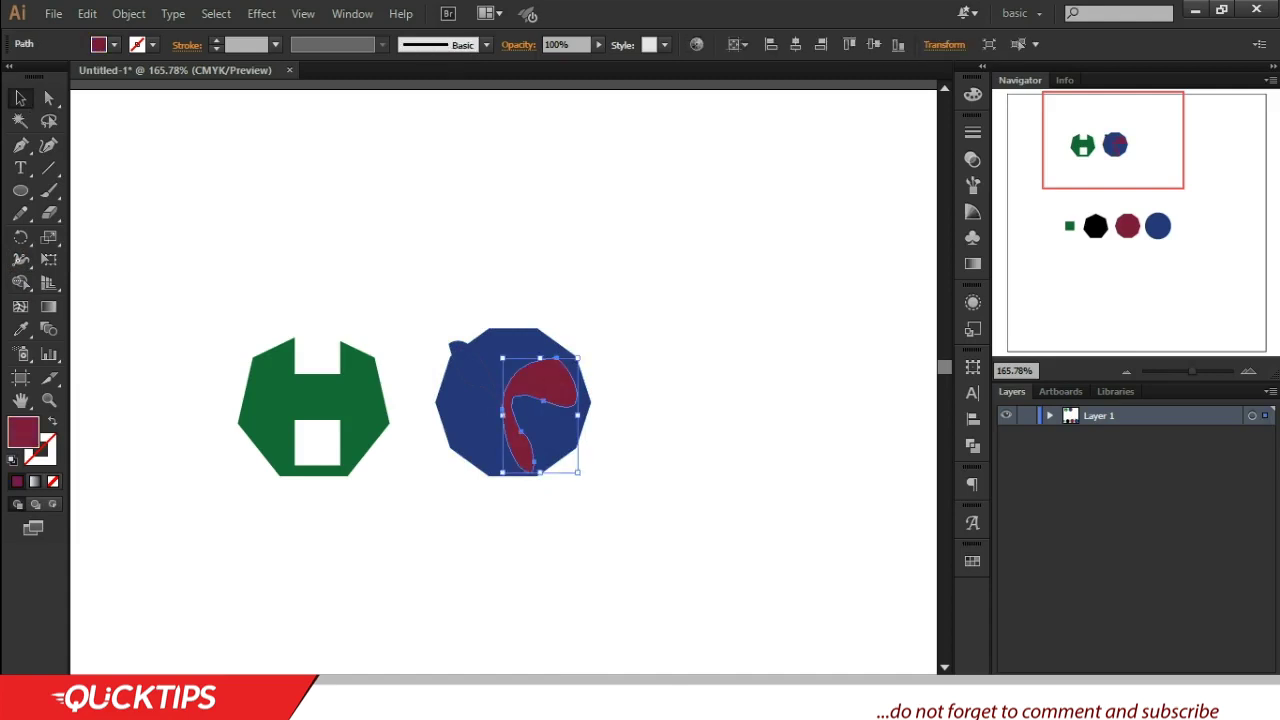
pyautogui.press('Delete')
pyautogui.click(470, 368)
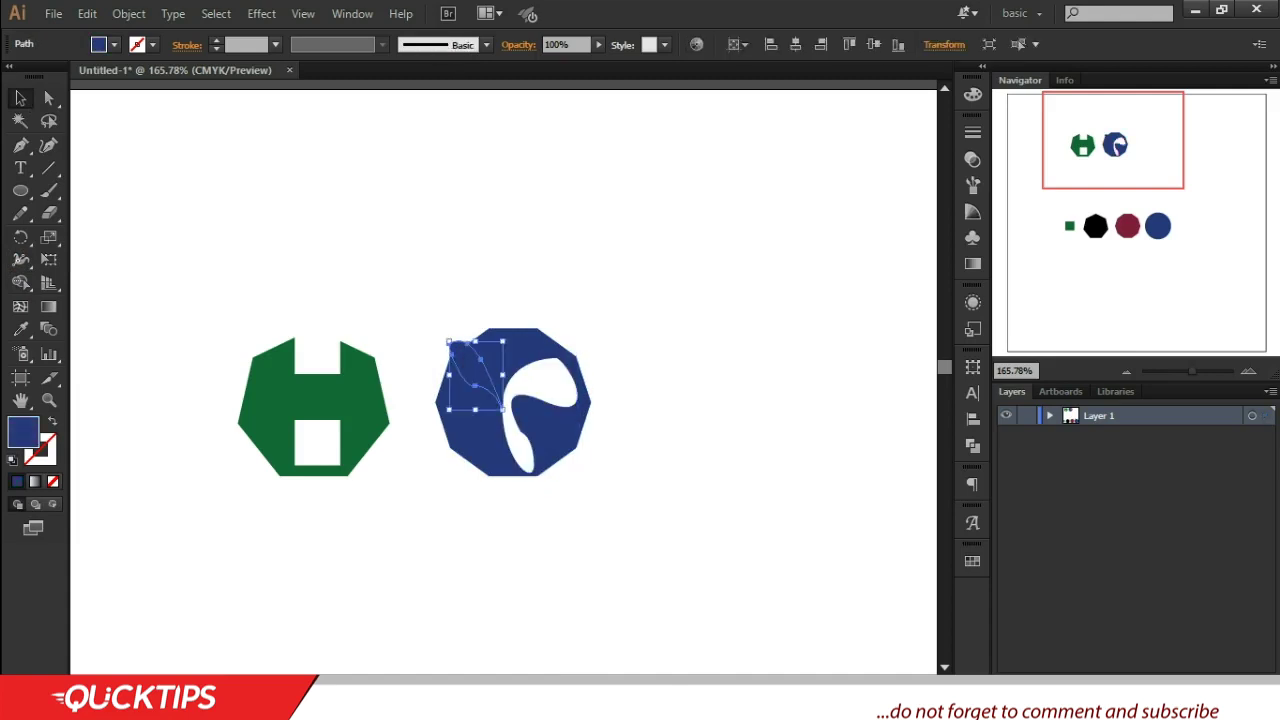
pyautogui.click(474, 368)
pyautogui.press('Delete')
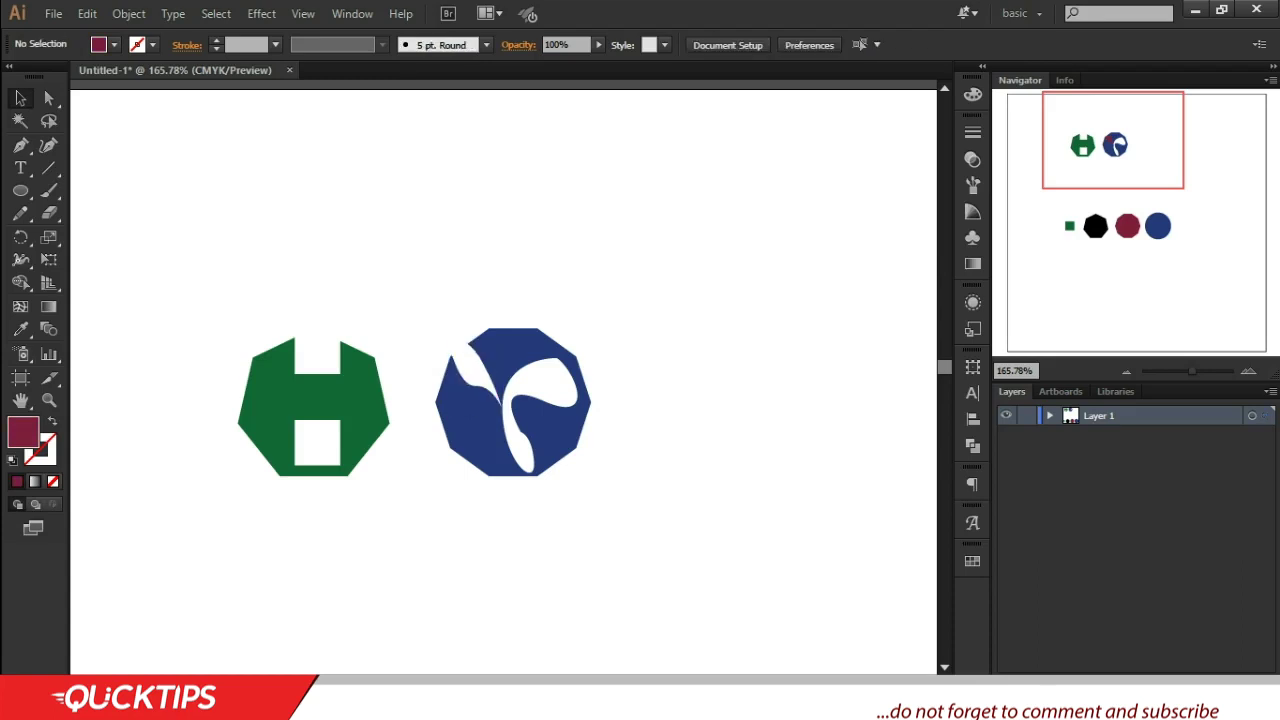